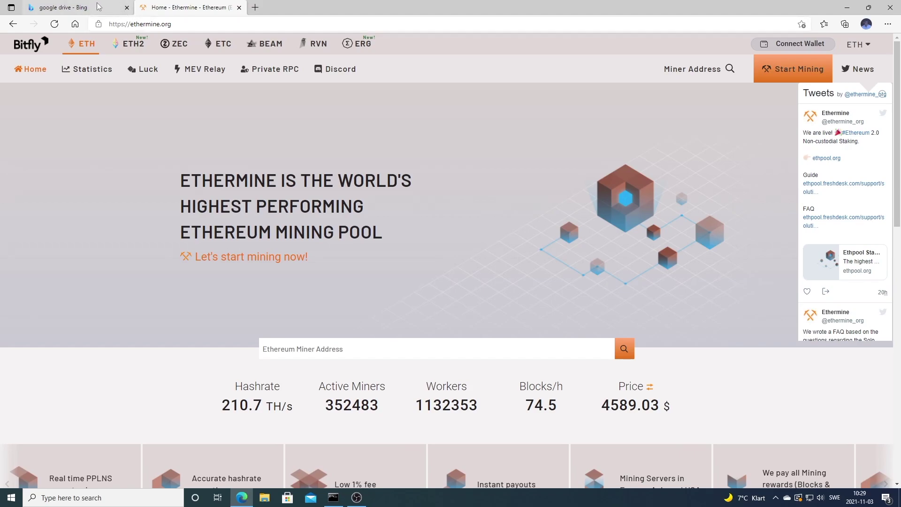
# - Search Google for "nbminer github" and open the NebuTech/NBMiner releases page
pyautogui.click(86, 10)
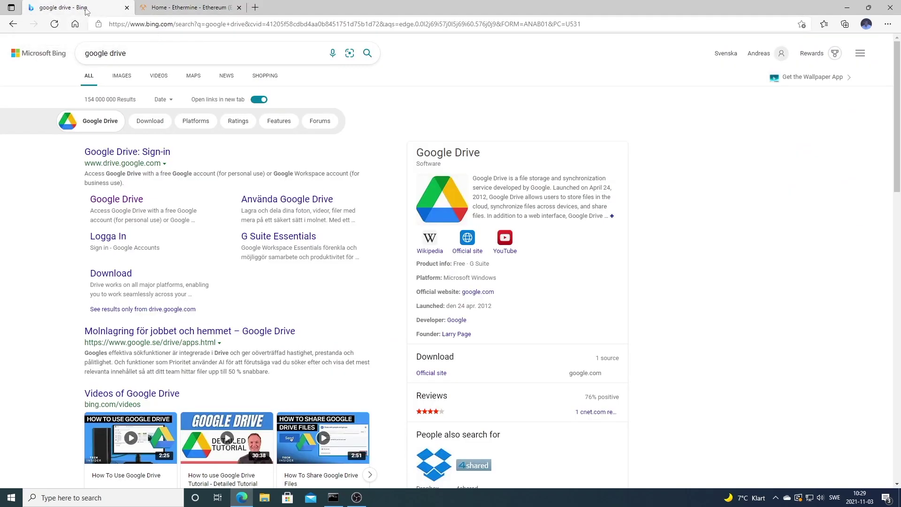
pyautogui.click(205, 25)
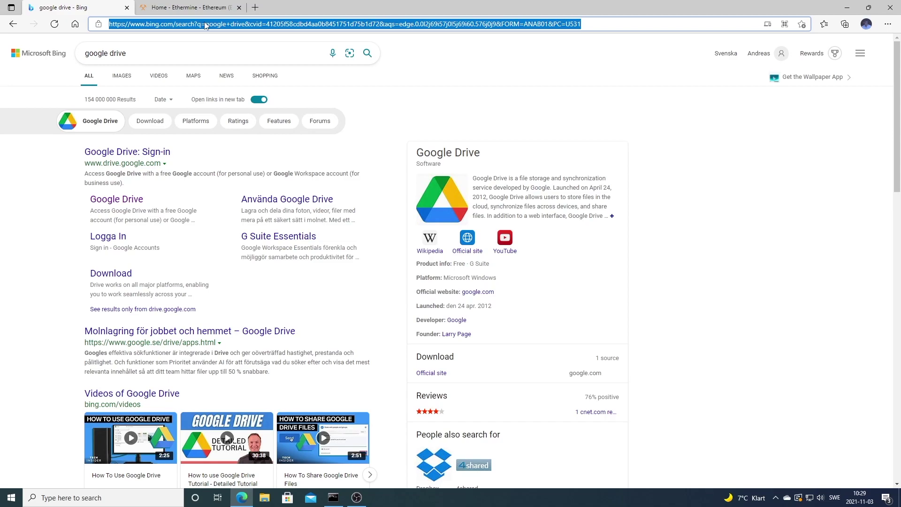
pyautogui.write('google')
pyautogui.press('Return')
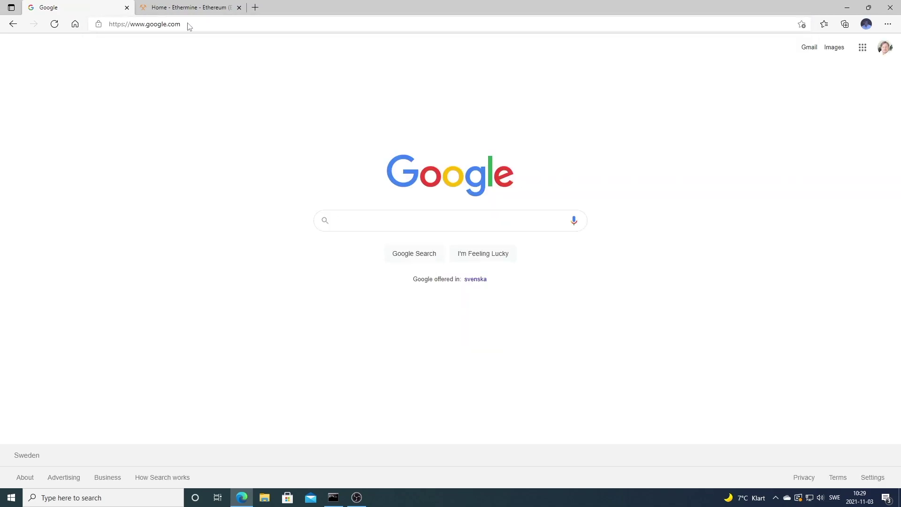
pyautogui.write('nbminer')
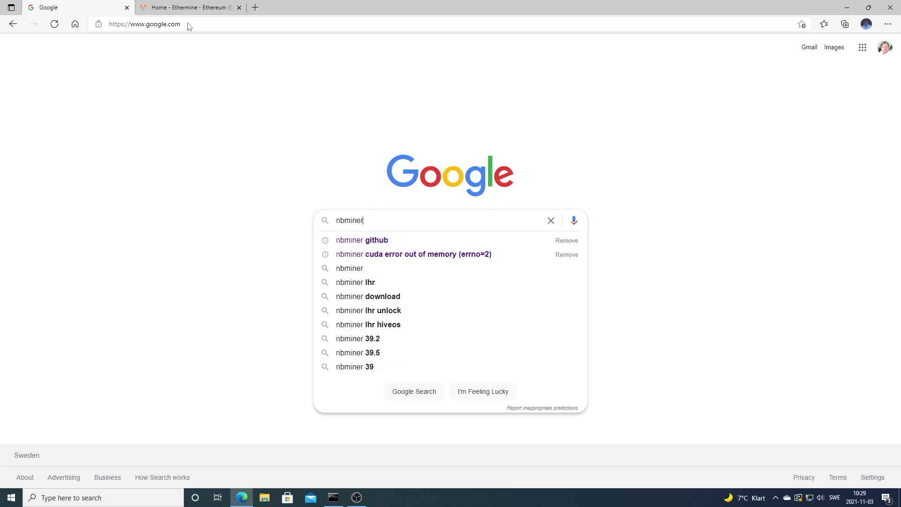
pyautogui.press('Down')
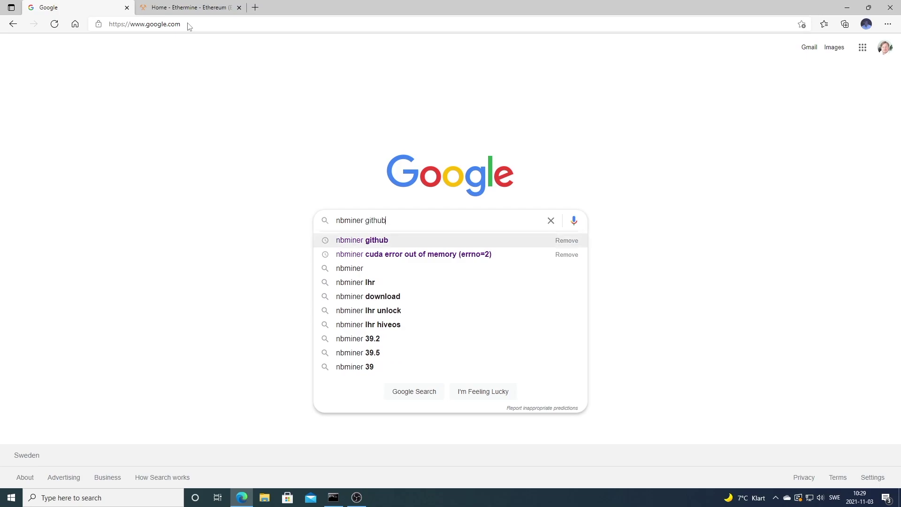
pyautogui.press('Return')
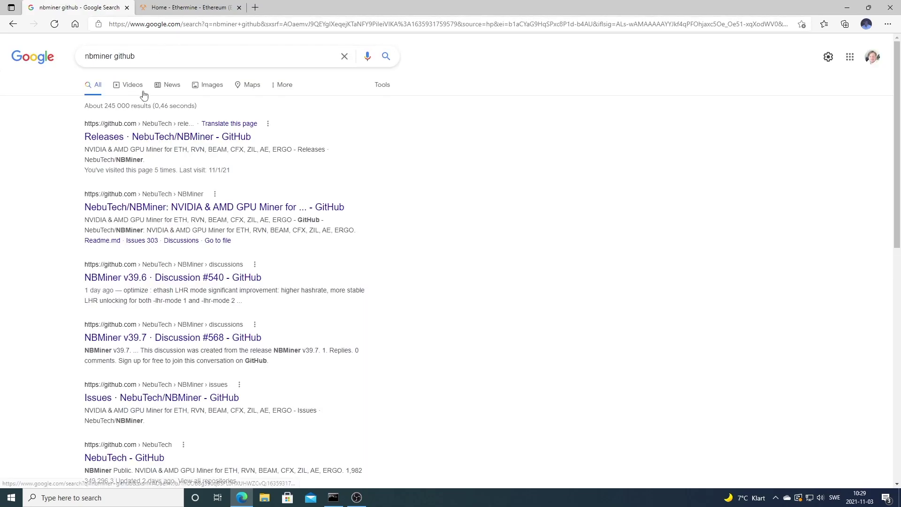
pyautogui.click(128, 136)
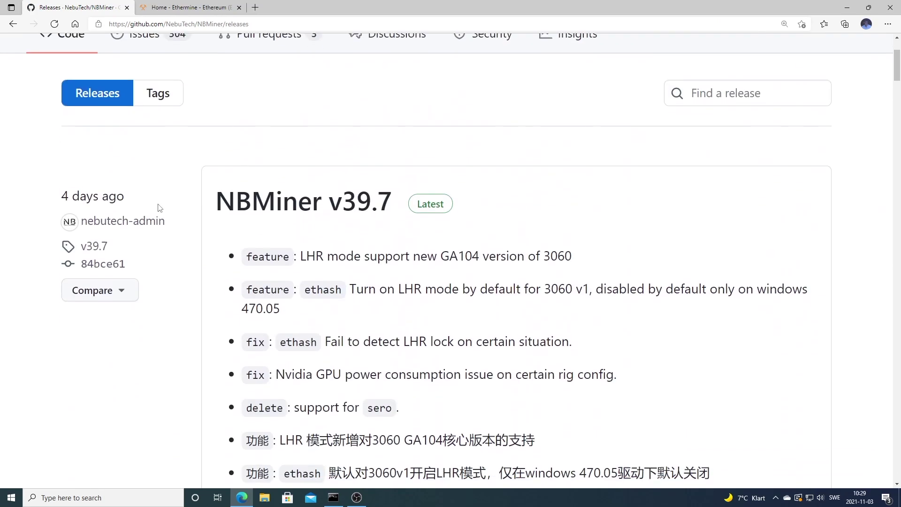
# - Download NBMiner_39.7_Win.zip from the assets of the NBMiner v39.7 release
pyautogui.scroll(-2, 230, 164)
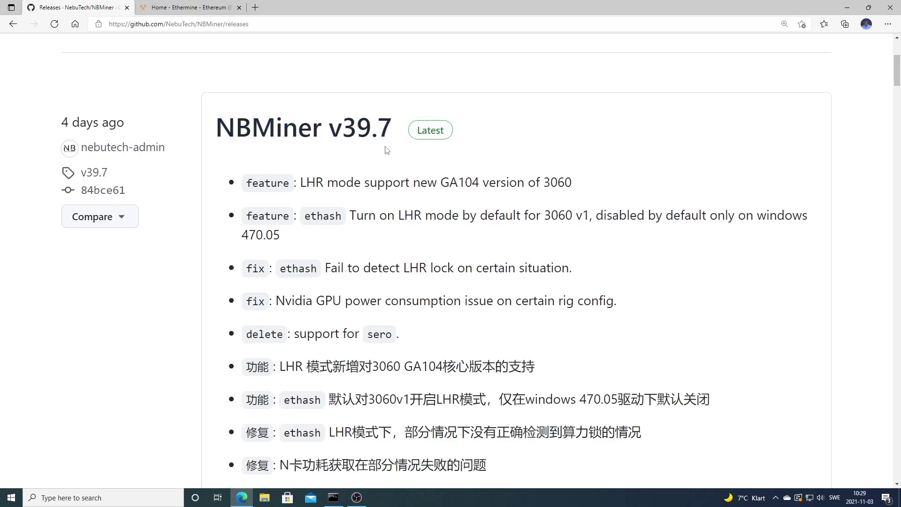
pyautogui.scroll(-1, 385, 150)
pyautogui.scroll(-2, 374, 187)
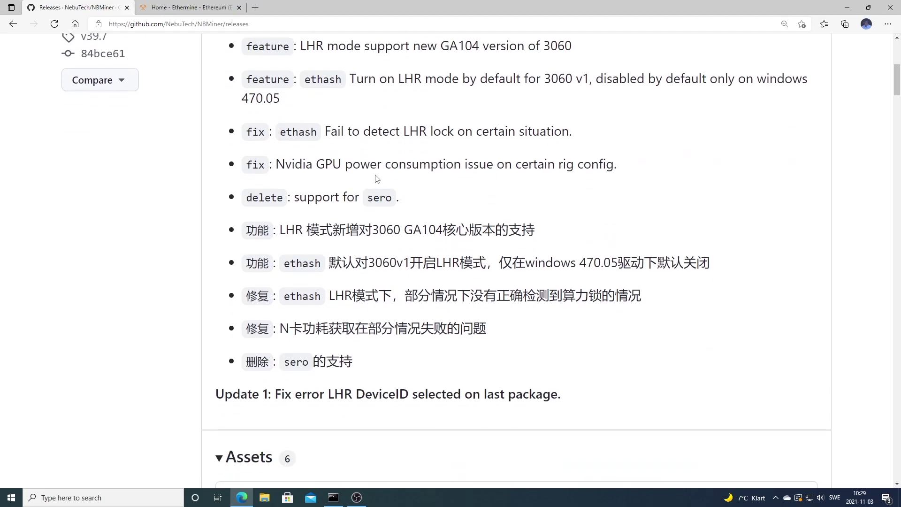
pyautogui.scroll(-5, 377, 177)
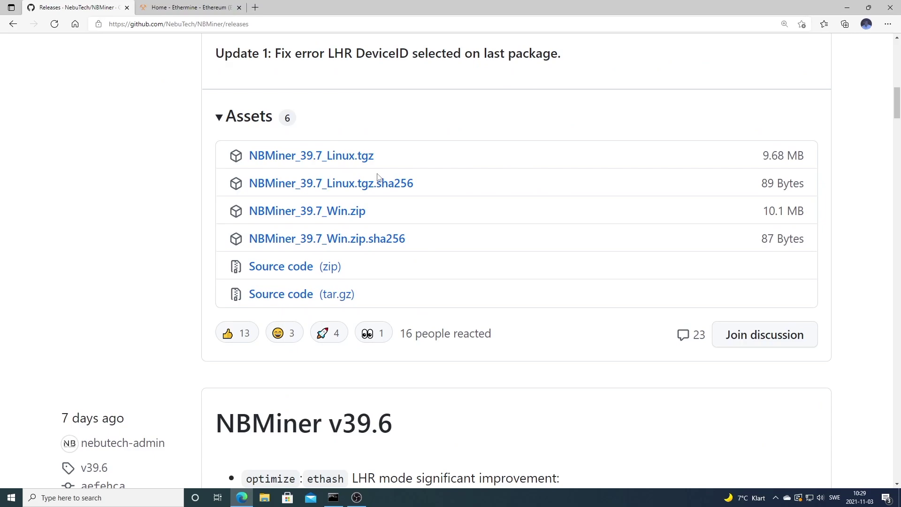
pyautogui.click(346, 214)
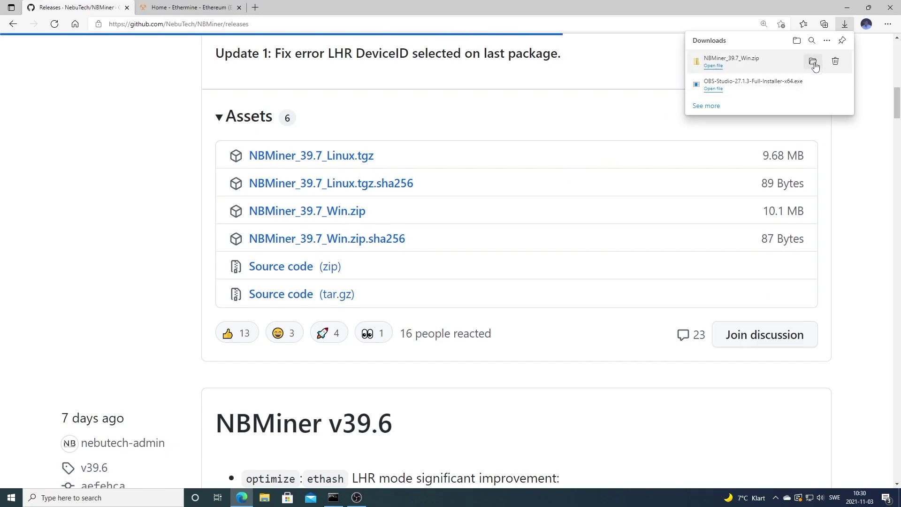
# - Show the downloaded NBMiner_39.7_Win archive in its folder and extract it with 7-Zip to "NBMiner_39.7_Win\"
pyautogui.click(813, 62)
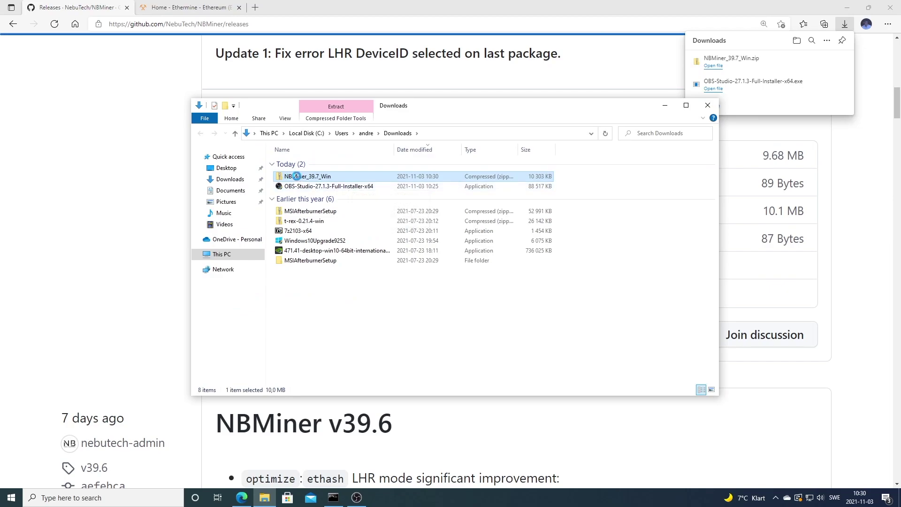
pyautogui.rightClick(298, 178)
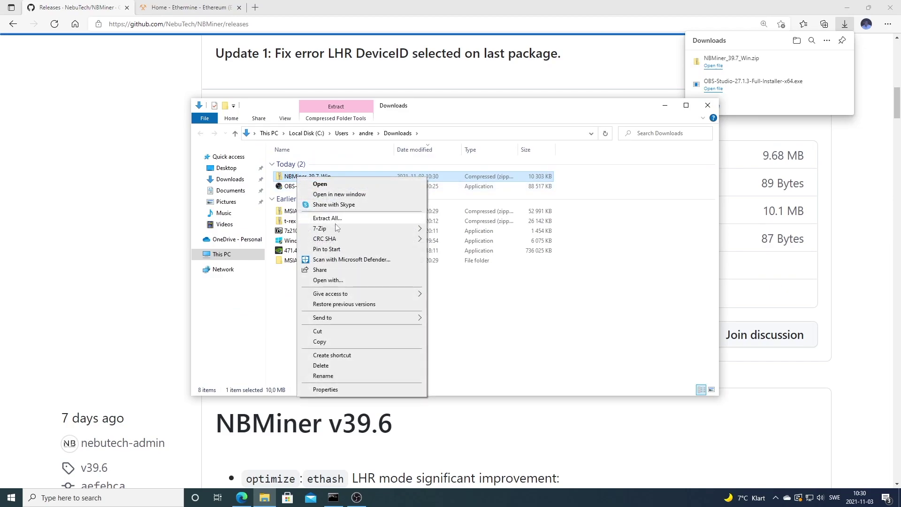
pyautogui.moveTo(337, 230)
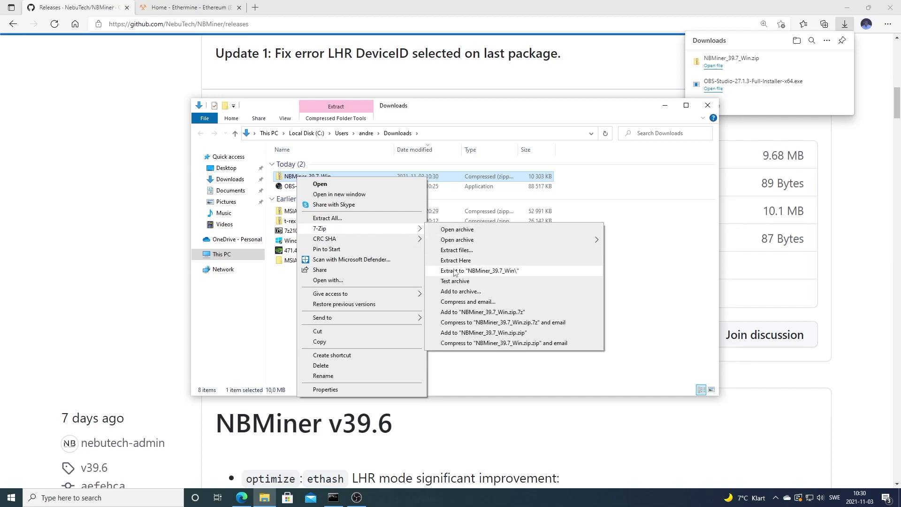
pyautogui.click(464, 272)
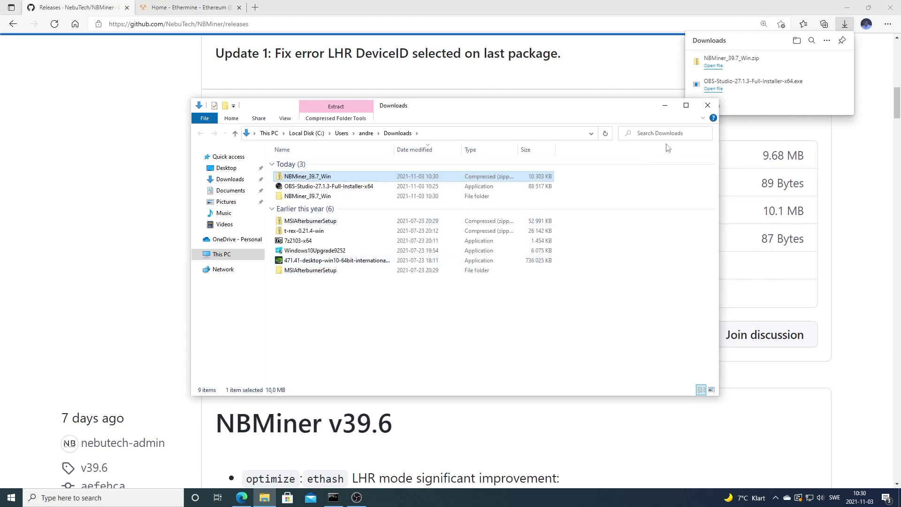
# - Move the extracted NBMiner_39.7_Win folder from Downloads to the desktop and close the Downloads window
pyautogui.click(847, 8)
pyautogui.moveTo(500, 106); pyautogui.dragTo(636, 49)
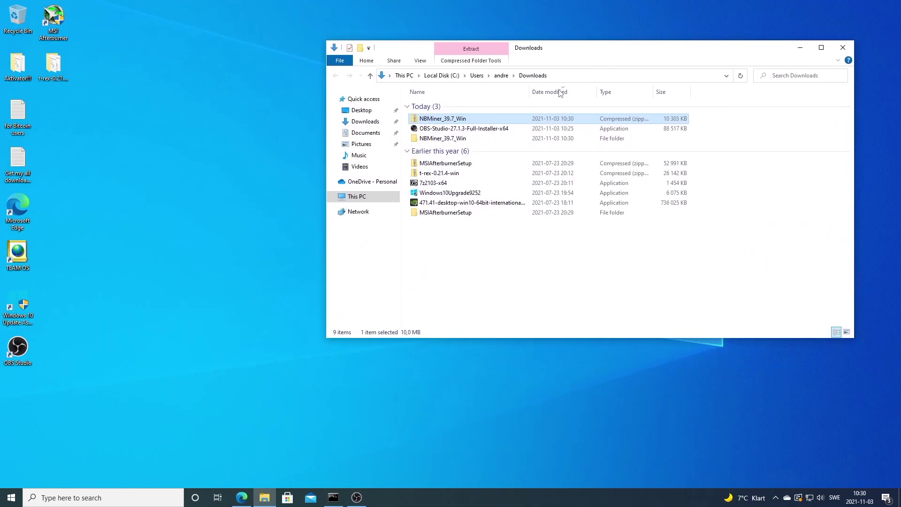
pyautogui.moveTo(449, 141); pyautogui.dragTo(136, 205)
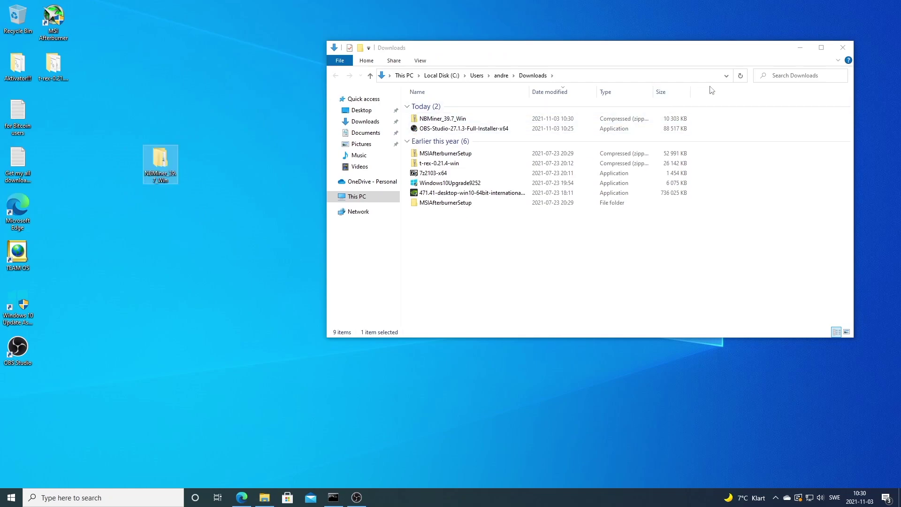
pyautogui.click(843, 48)
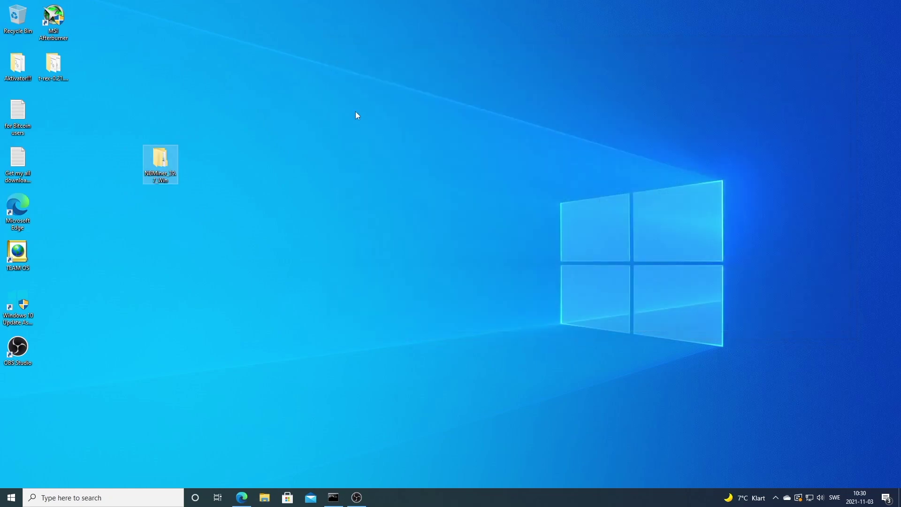
# - Open the start_eth batch file from the NBMiner_Win folder for editing in Notepad
pyautogui.doubleClick(154, 165)
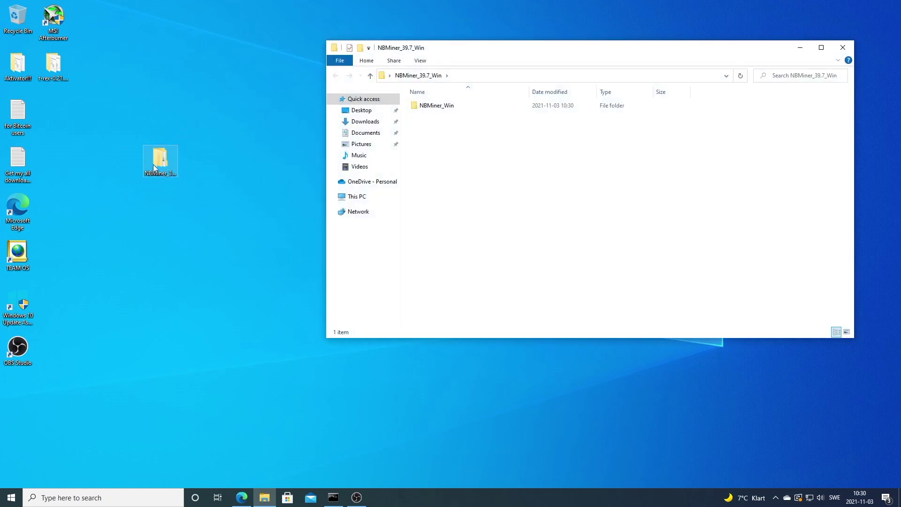
pyautogui.doubleClick(431, 105)
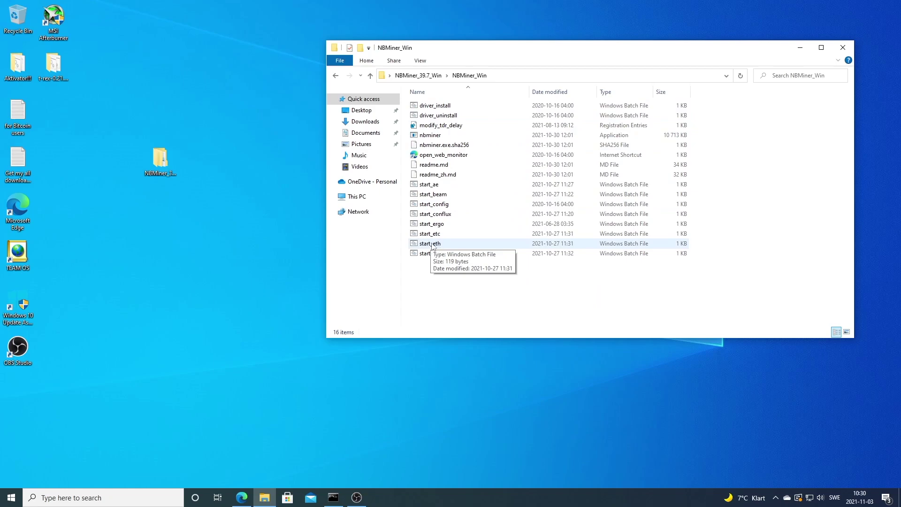
pyautogui.rightClick(431, 245)
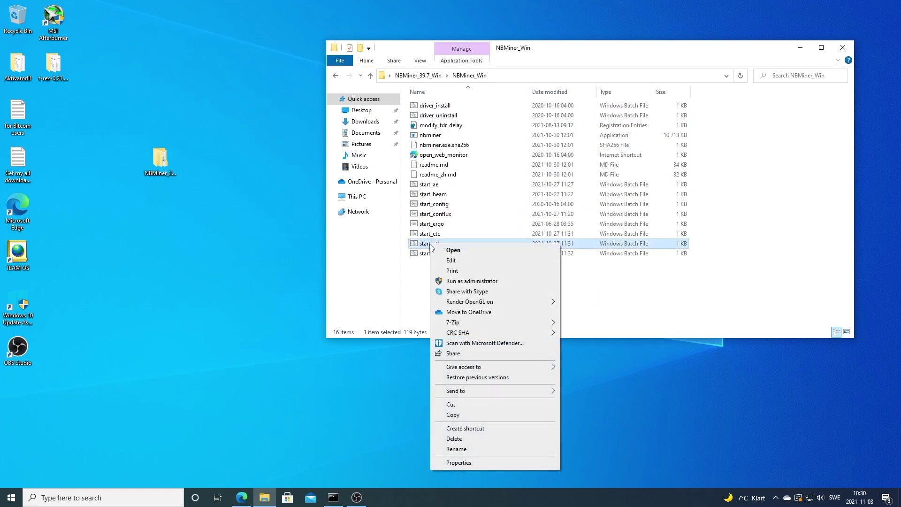
pyautogui.click(453, 261)
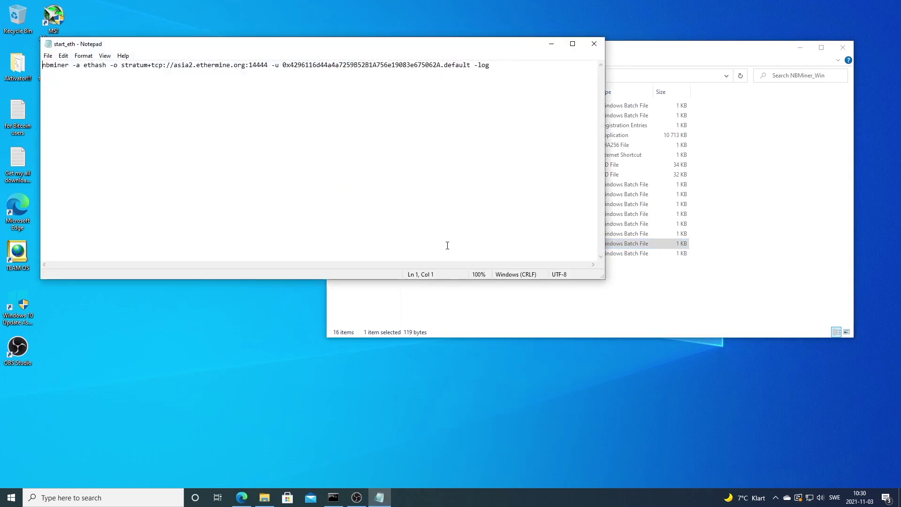
pyautogui.moveTo(528, 49); pyautogui.dragTo(702, 88)
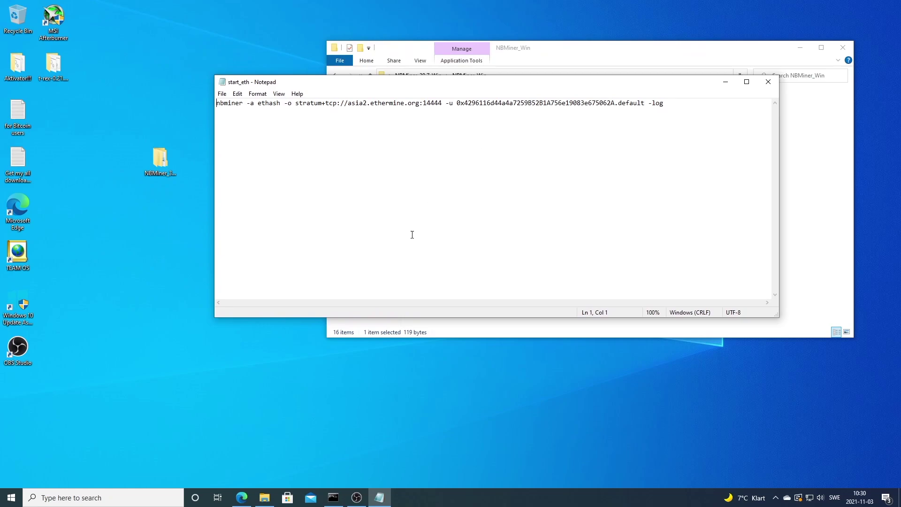
# - Switch to Ethermine in the browser, open its mining start page and copy the Europe server address eu1.ethermine.org
pyautogui.click(241, 498)
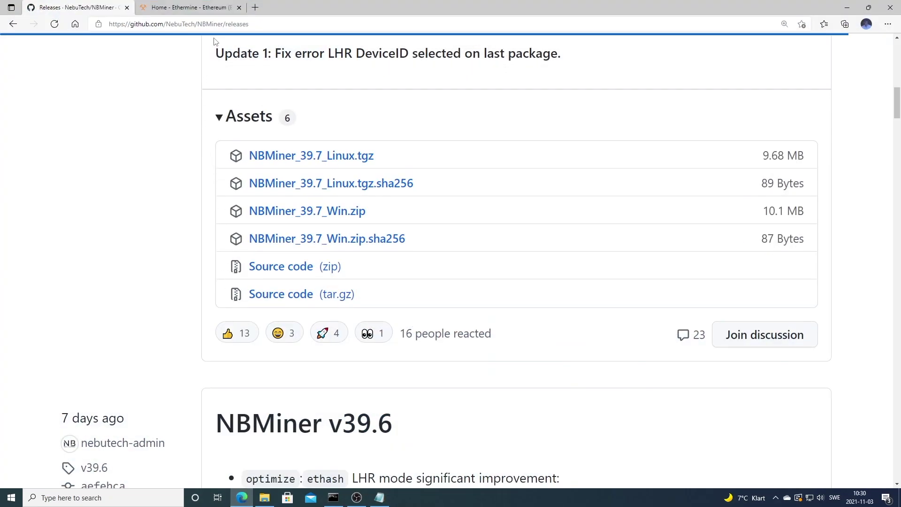
pyautogui.click(209, 15)
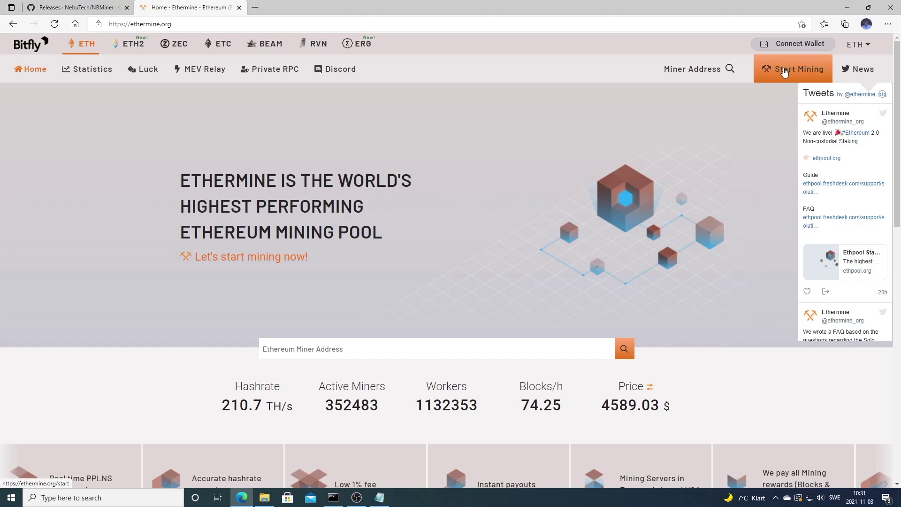
pyautogui.click(784, 73)
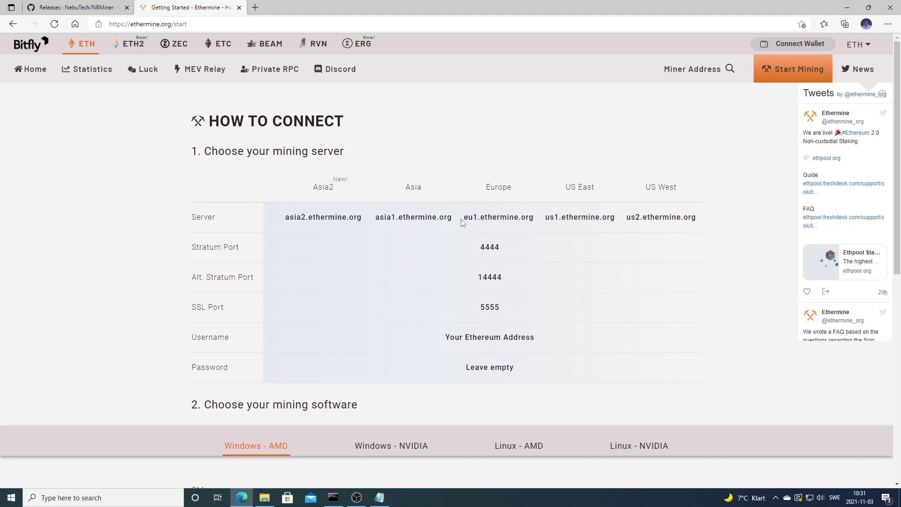
pyautogui.moveTo(465, 220); pyautogui.dragTo(532, 219)
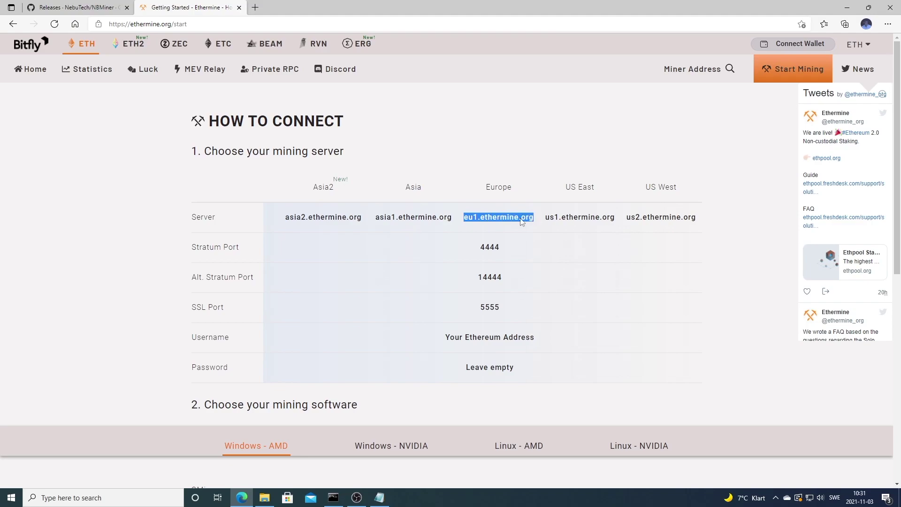
pyautogui.rightClick(521, 221)
pyautogui.click(542, 228)
# - Replace the asia2 server address in the start_eth file with eu1.ethermine.org
pyautogui.click(379, 498)
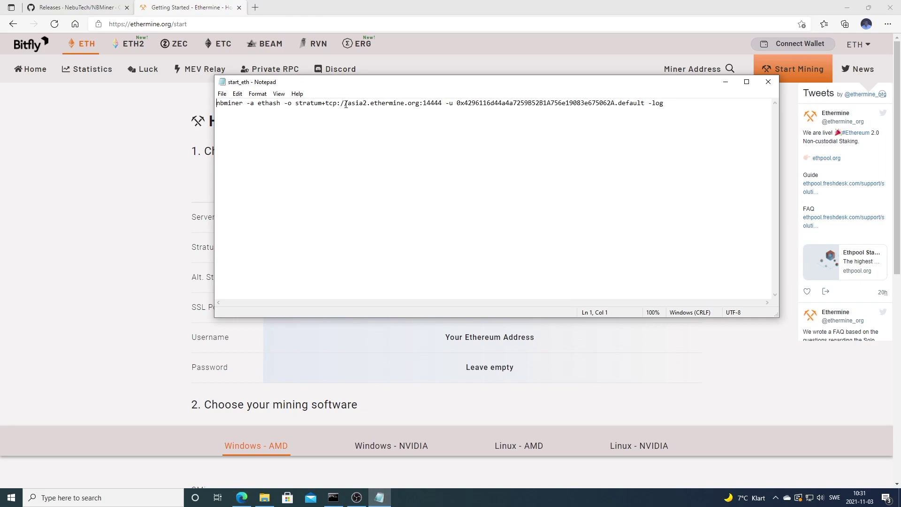
pyautogui.moveTo(349, 103); pyautogui.dragTo(420, 104)
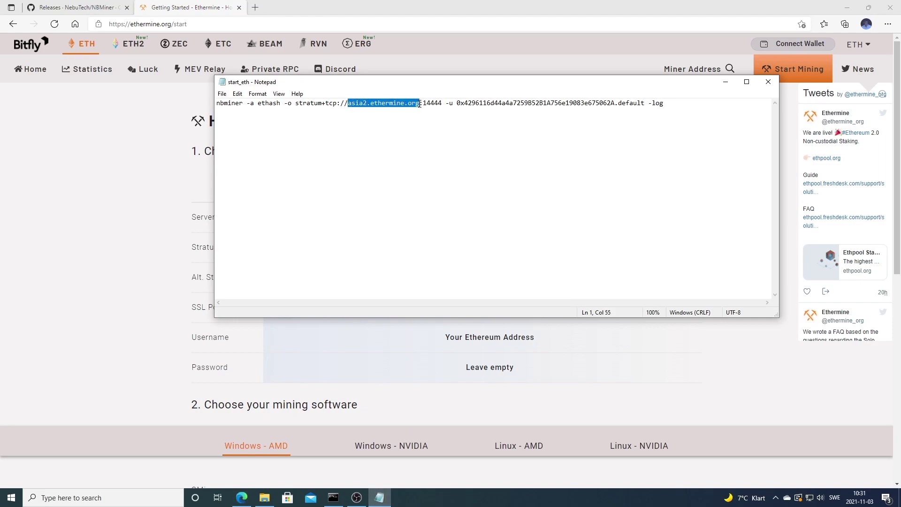
pyautogui.press('BackSpace')
pyautogui.hotkey('ctrl', 'v')
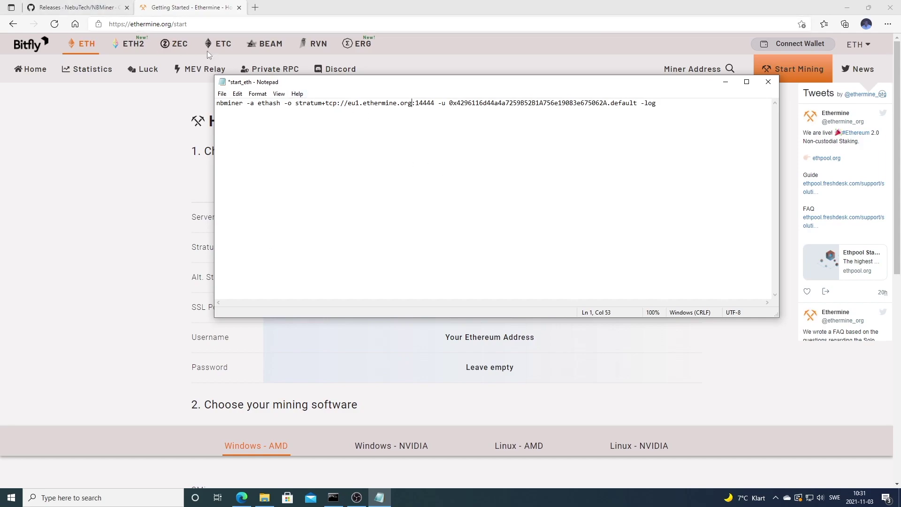
# - Copy Ethermine's stratum port and set the port in the start_eth file to 4444
pyautogui.click(197, 14)
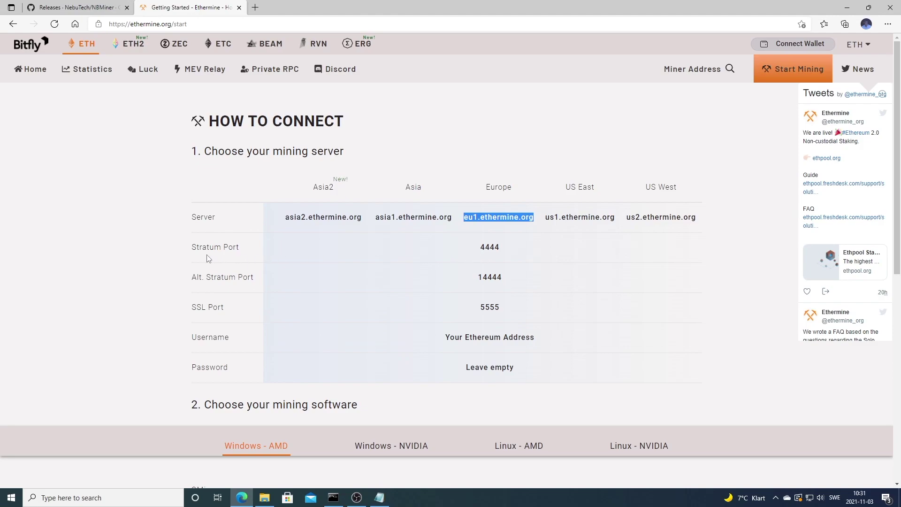
pyautogui.doubleClick(488, 247)
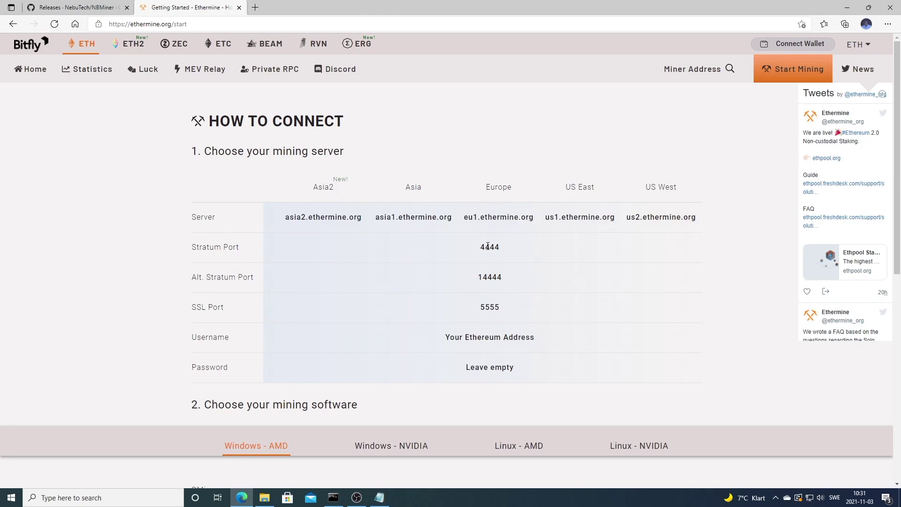
pyautogui.rightClick(492, 250)
pyautogui.click(507, 256)
pyautogui.click(381, 497)
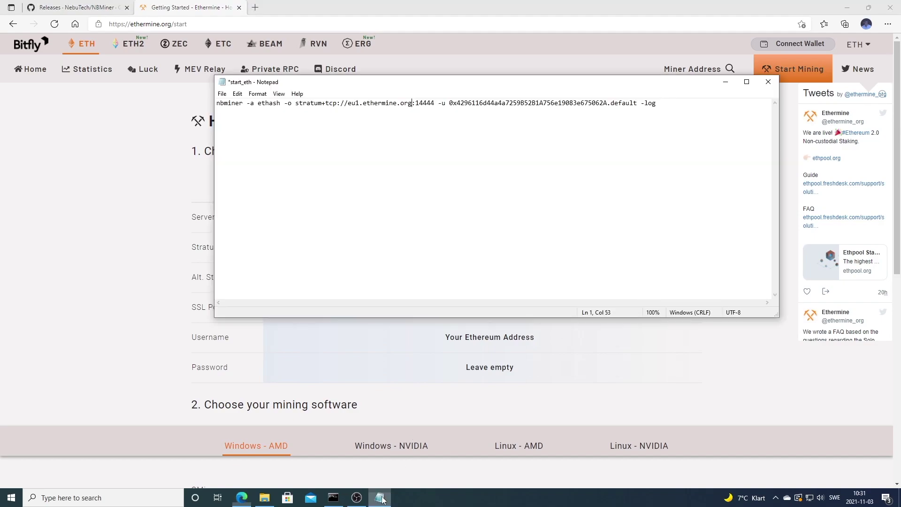
pyautogui.press('BackSpace')
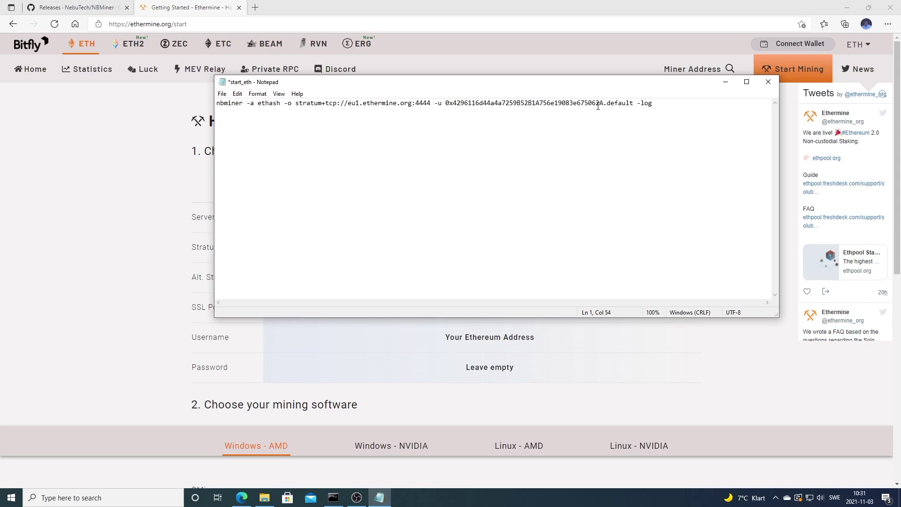
# - Highlight the wallet address in the start_eth file, then open ledger.com in a new browser tab and accept all cookies
pyautogui.moveTo(604, 103); pyautogui.dragTo(445, 106)
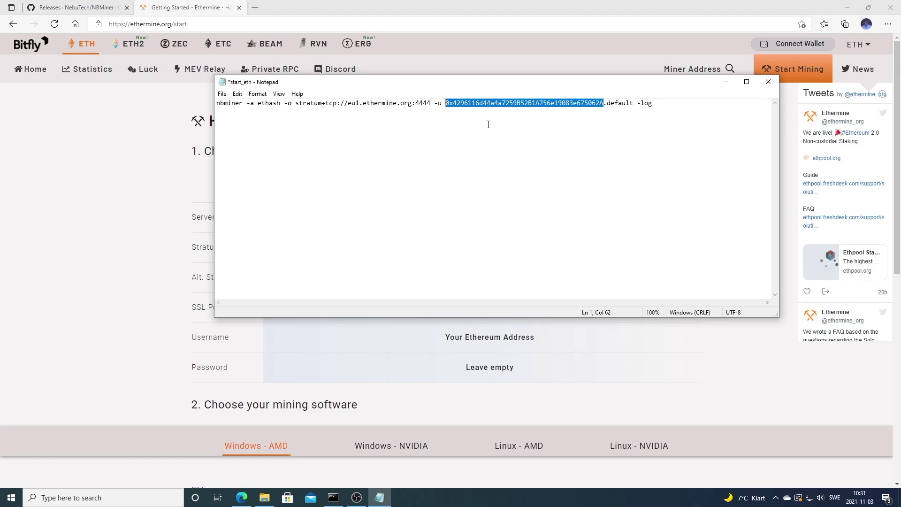
pyautogui.click(274, 7)
pyautogui.click(254, 7)
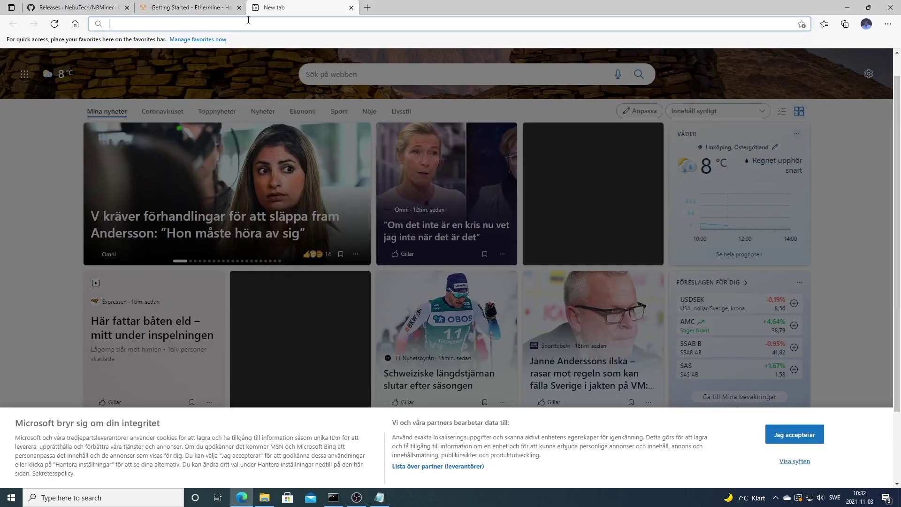
pyautogui.write('led')
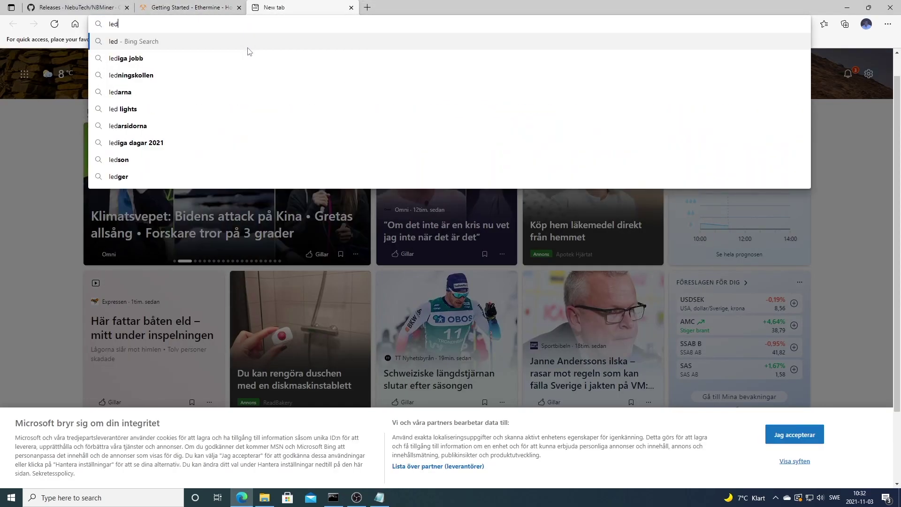
pyautogui.press('BackSpace')
pyautogui.press('BackSpace')
pyautogui.press('BackSpace')
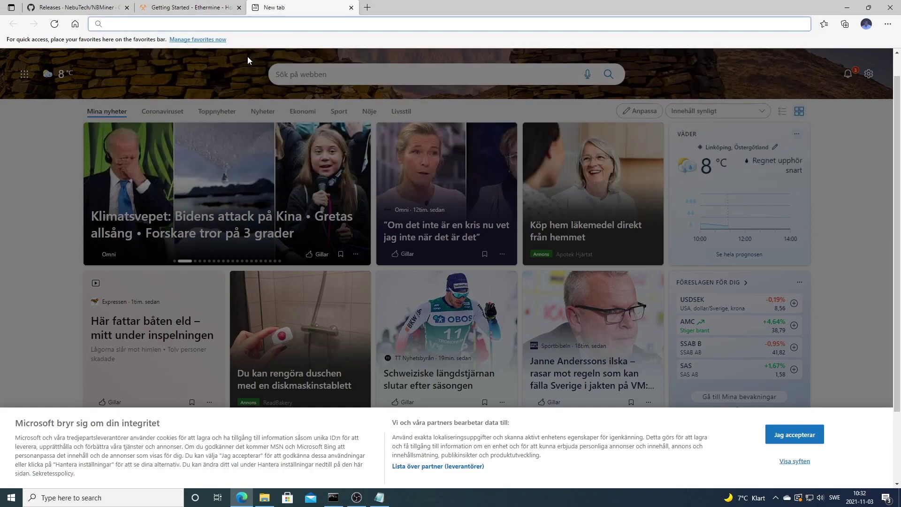
pyautogui.write('l')
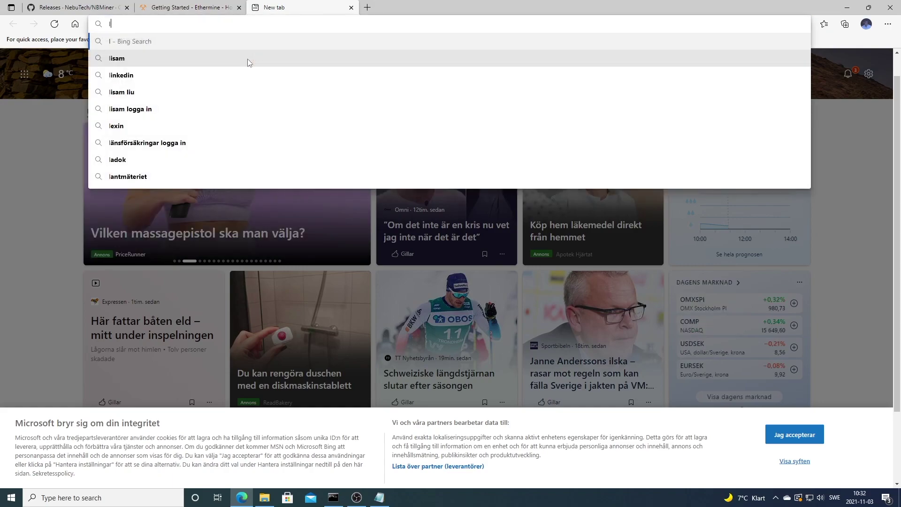
pyautogui.write('edger.co')
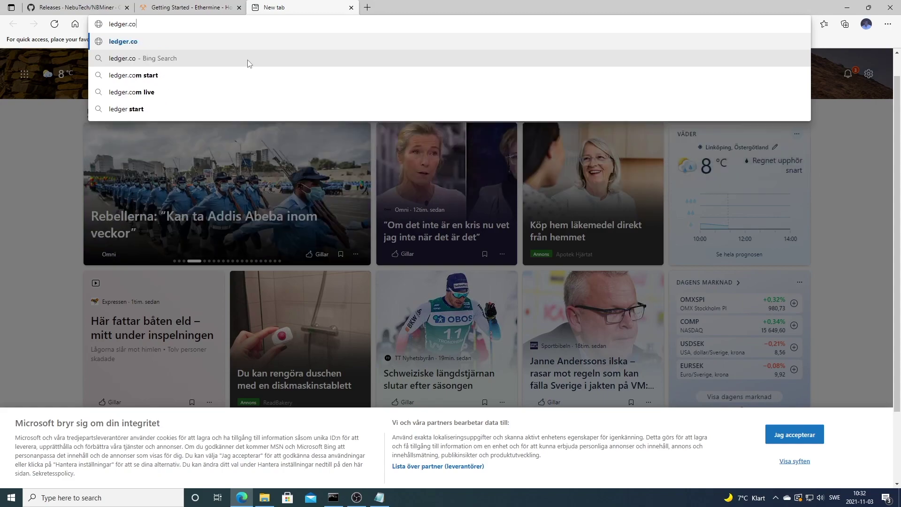
pyautogui.write('m')
pyautogui.press('Return')
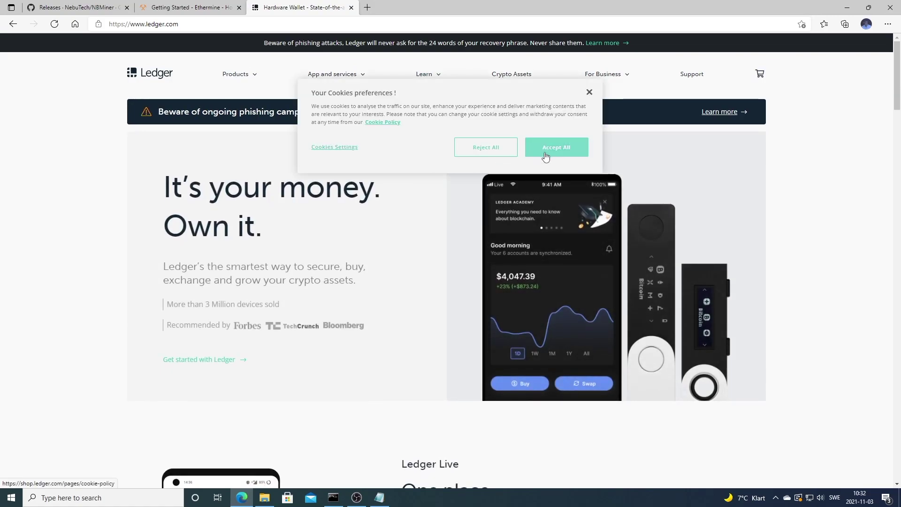
pyautogui.click(546, 156)
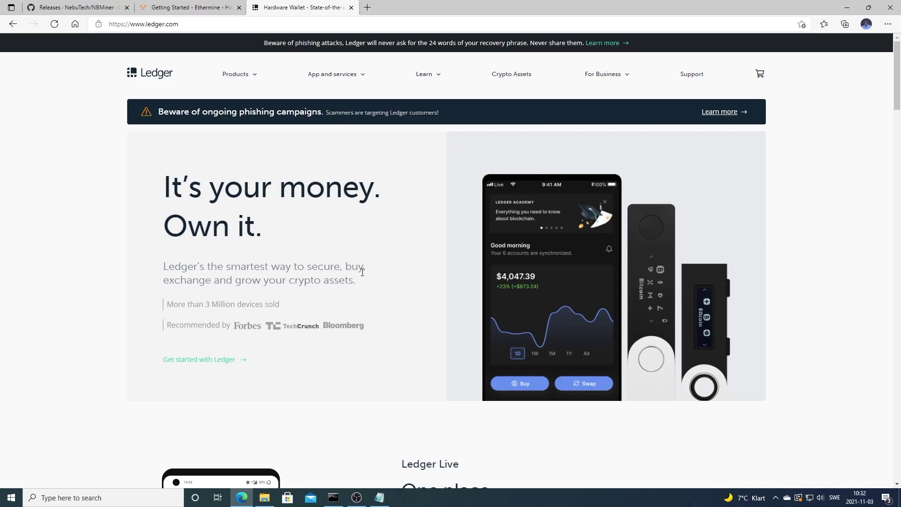
# - Look through the Ledger home page for the Ledger Nano X and Nano S hardware wallets
pyautogui.scroll(-14, 225, 245)
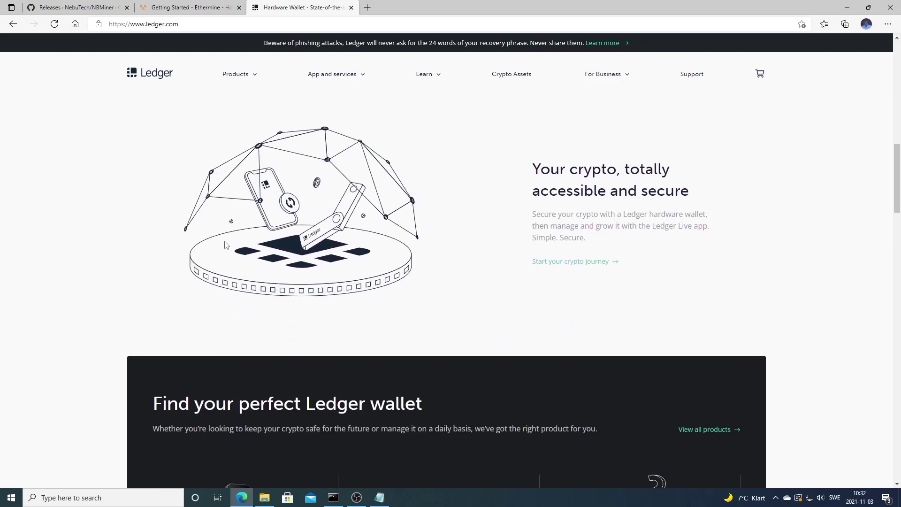
pyautogui.scroll(-5, 226, 245)
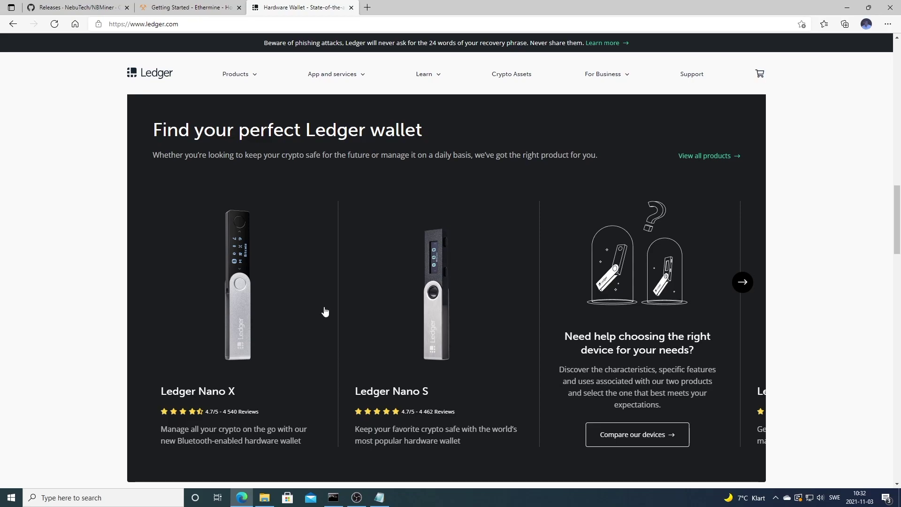
pyautogui.scroll(-2, 313, 310)
pyautogui.scroll(2, 306, 312)
# - Replace the worker name default with PLUTO in the start_eth file, then close Notepad and save the changes
pyautogui.click(379, 498)
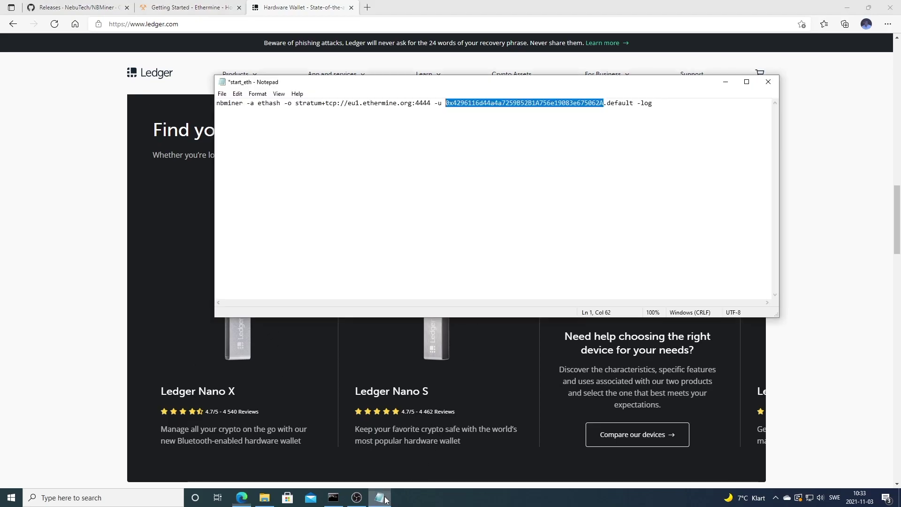
pyautogui.click(601, 105)
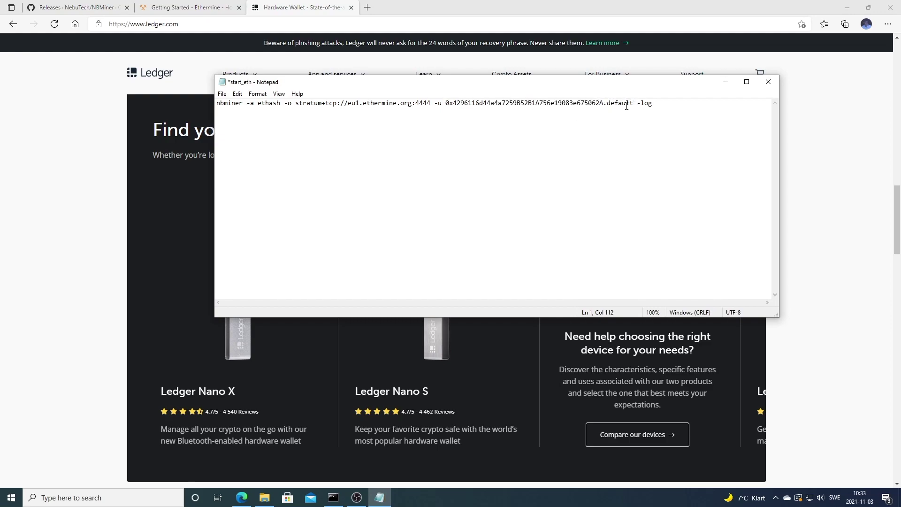
pyautogui.press('BackSpace')
pyautogui.press('BackSpace')
pyautogui.press('BackSpace')
pyautogui.press('BackSpace')
pyautogui.press('BackSpace')
pyautogui.press('BackSpace')
pyautogui.press('BackSpace')
pyautogui.write('PLUTO')
pyautogui.click(769, 82)
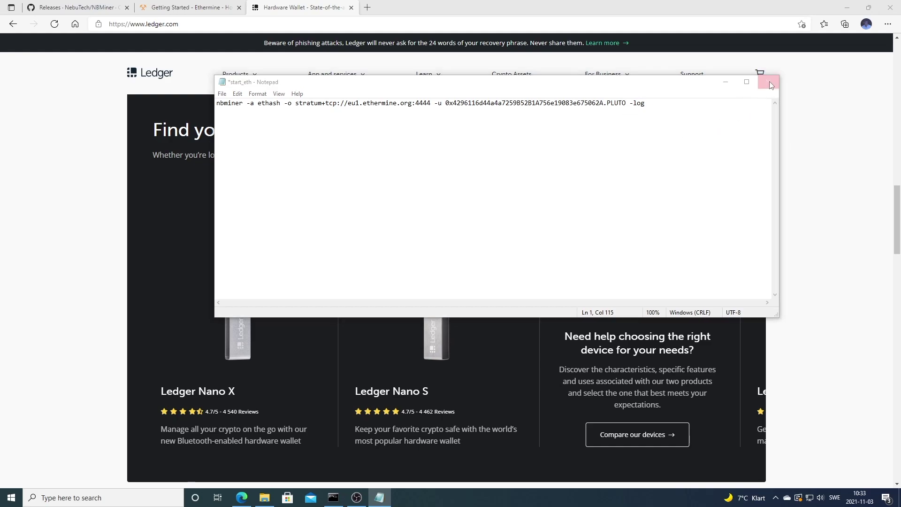
pyautogui.click(424, 254)
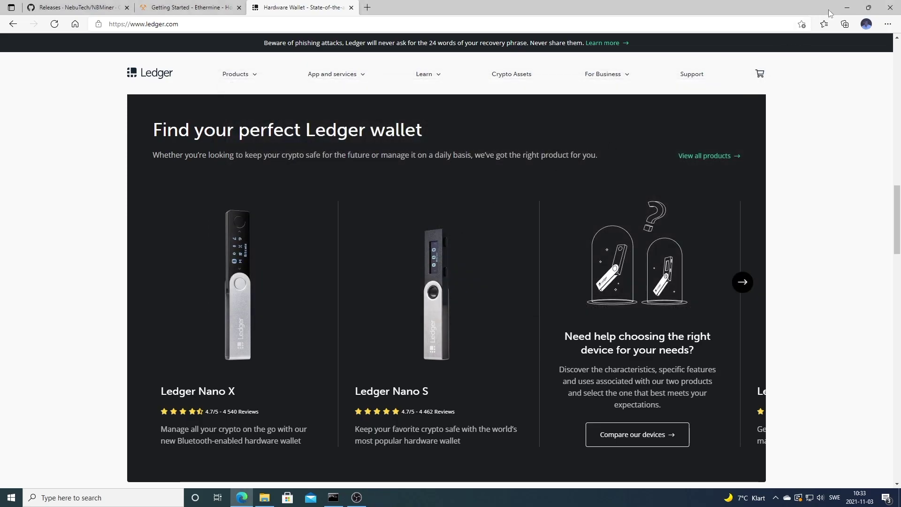
# - Search Google for MSI Afterburner in a new browser tab and bring up its download option on the MSI site
pyautogui.click(848, 8)
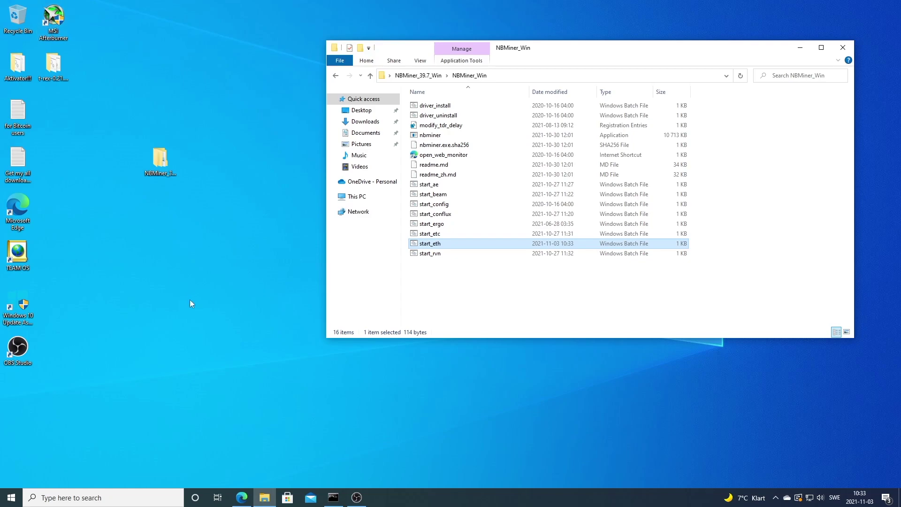
pyautogui.click(241, 498)
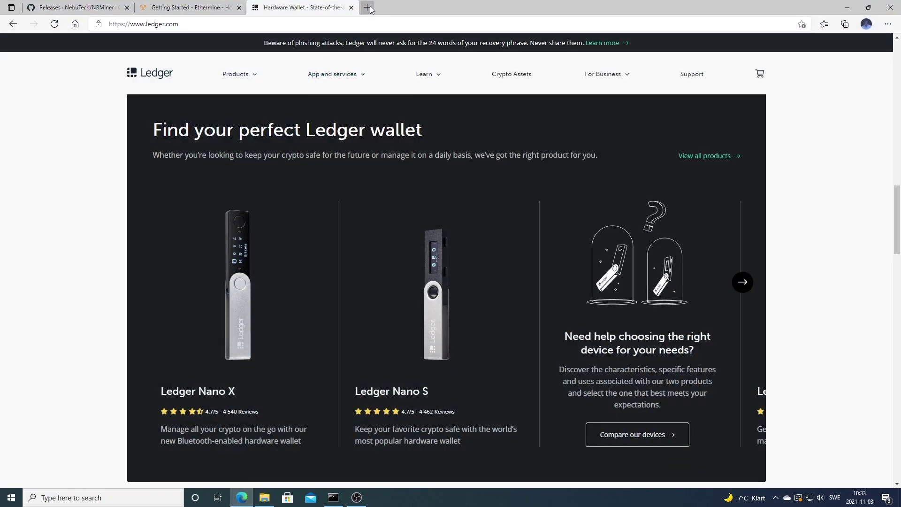
pyautogui.click(368, 8)
pyautogui.write('go')
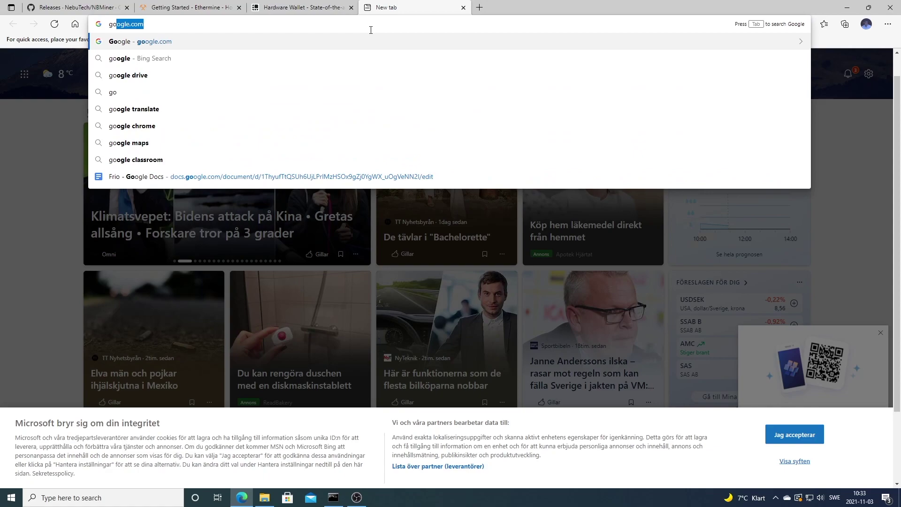
pyautogui.press('Return')
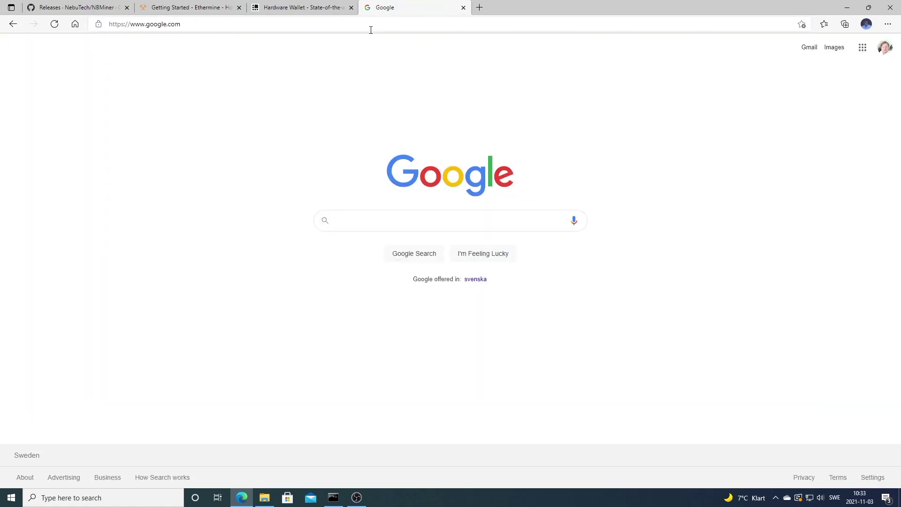
pyautogui.write('msi after')
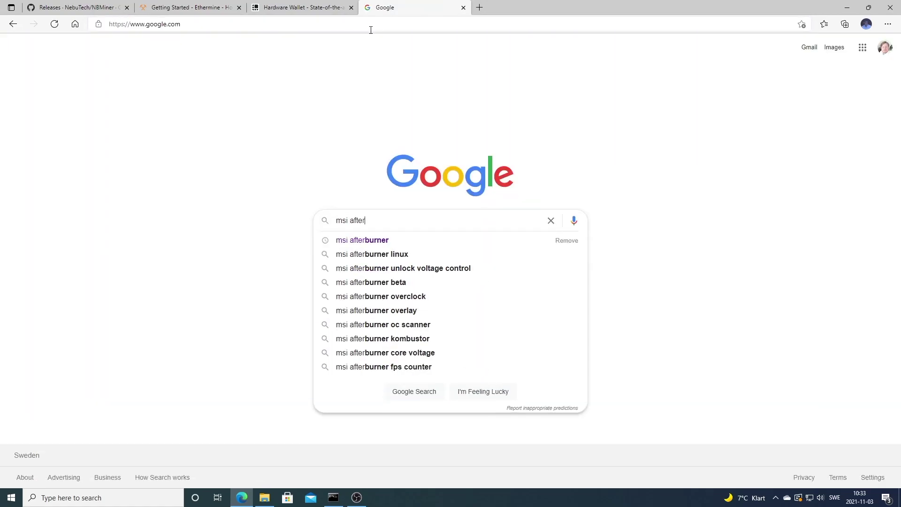
pyautogui.click(353, 238)
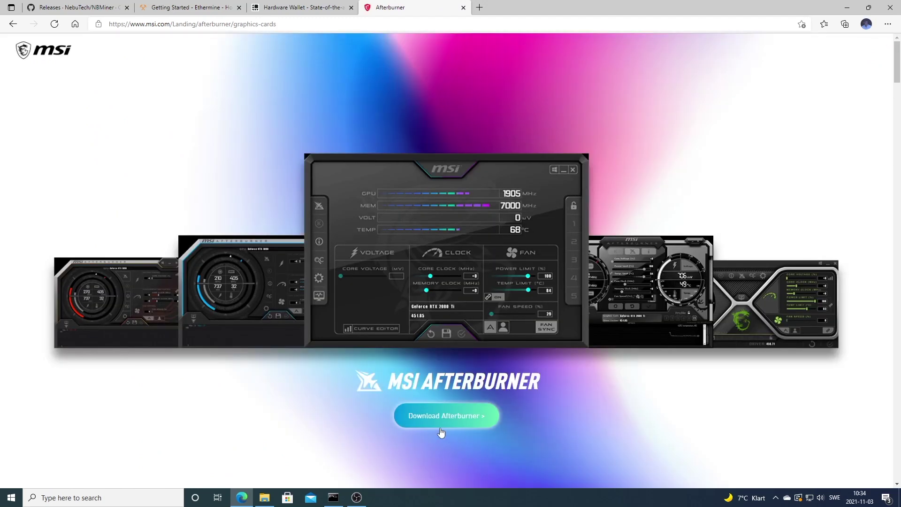
pyautogui.click(443, 423)
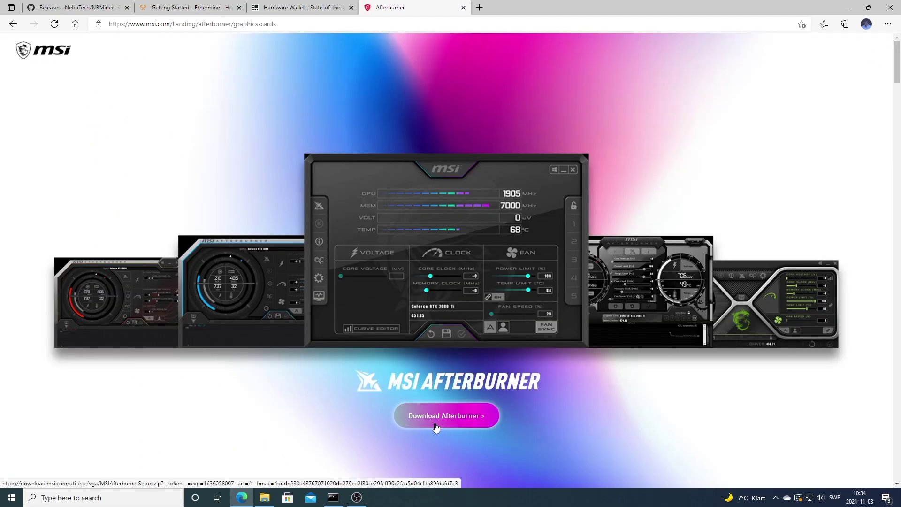
# - Launch MSI Afterburner from the desktop, set the power limit to 65% and apply it
pyautogui.click(845, 9)
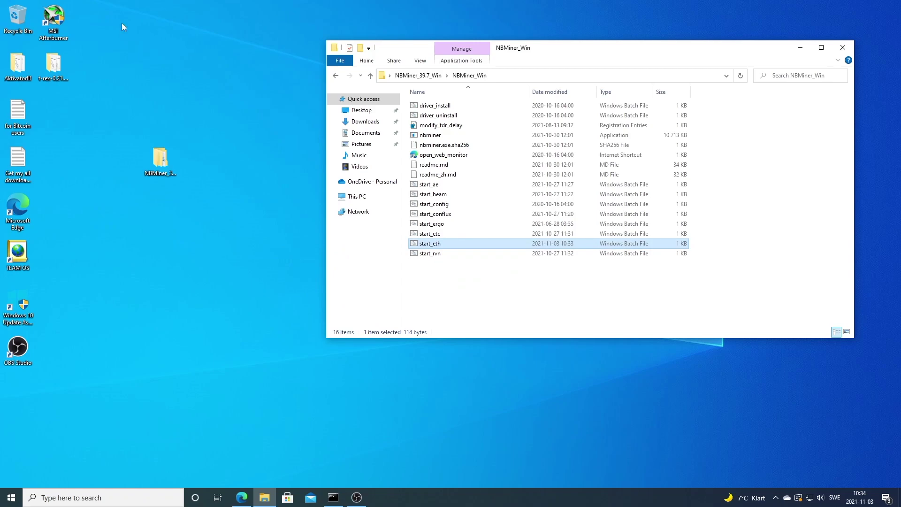
pyautogui.click(53, 28)
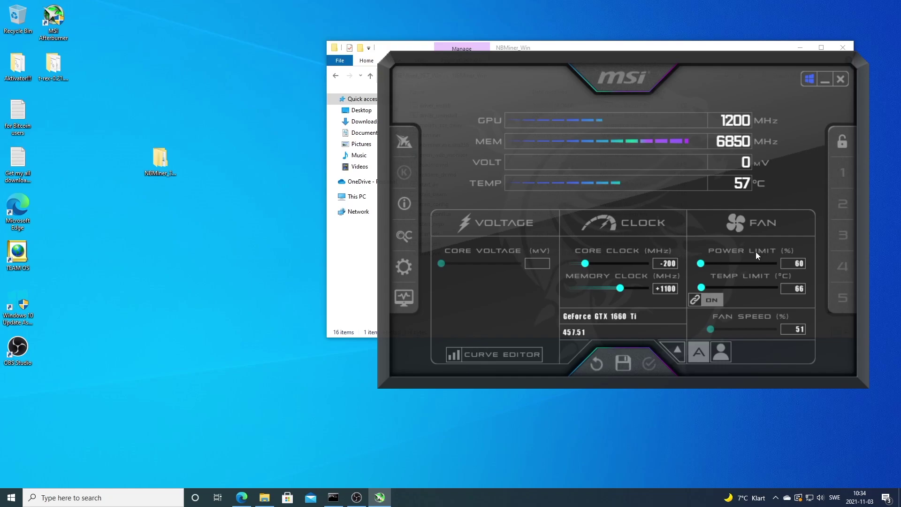
pyautogui.click(799, 264)
pyautogui.write('65')
pyautogui.press('Return')
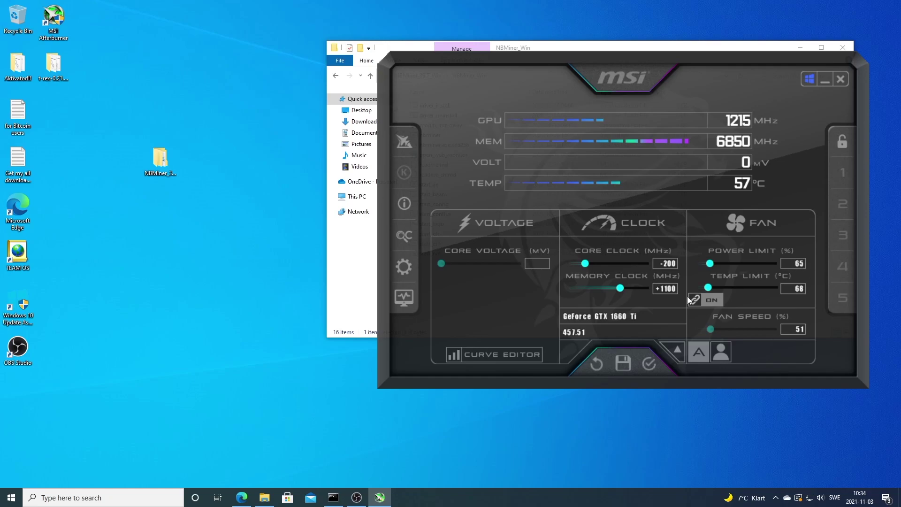
pyautogui.click(650, 364)
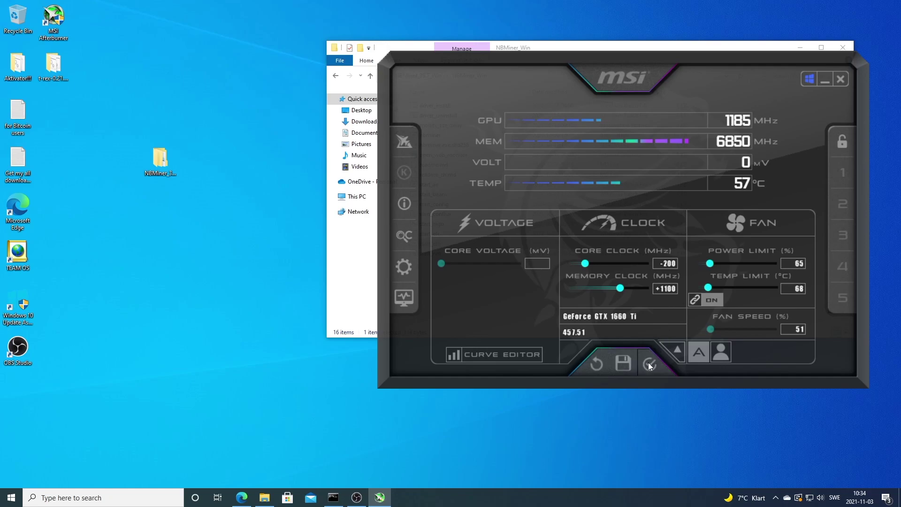
# - Show the graphics card list and check the settings of both TU116-A cards and their synchronization option
pyautogui.click(676, 353)
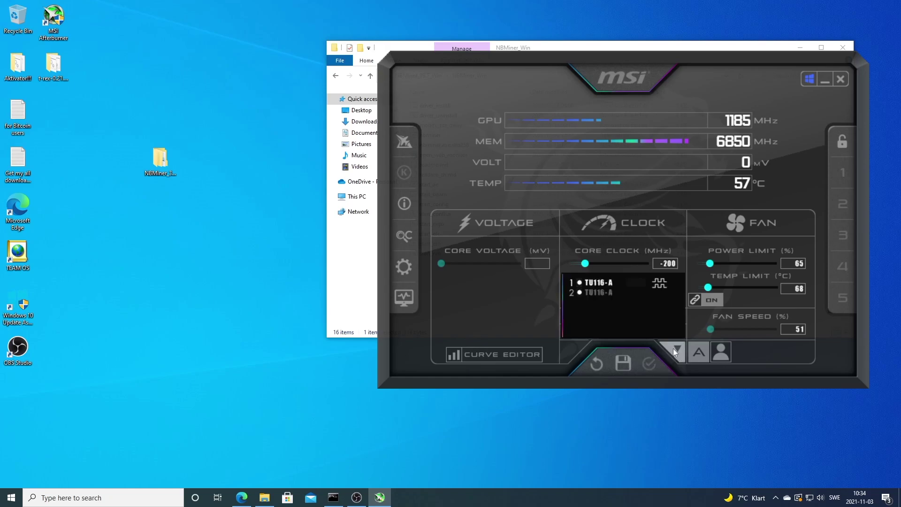
pyautogui.click(603, 283)
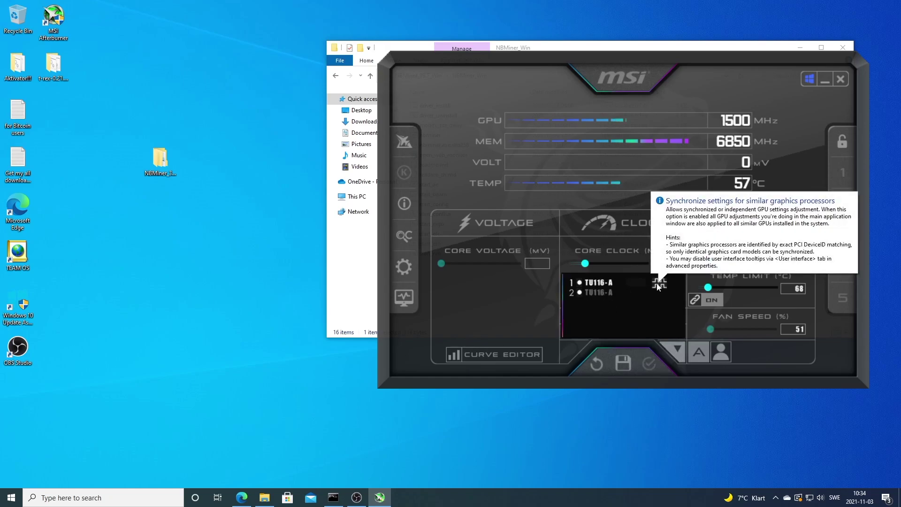
pyautogui.click(658, 283)
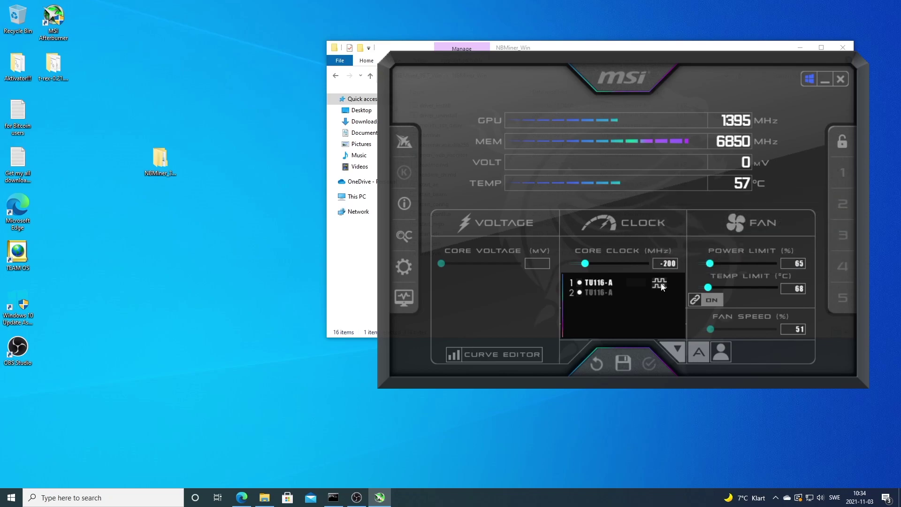
pyautogui.click(602, 291)
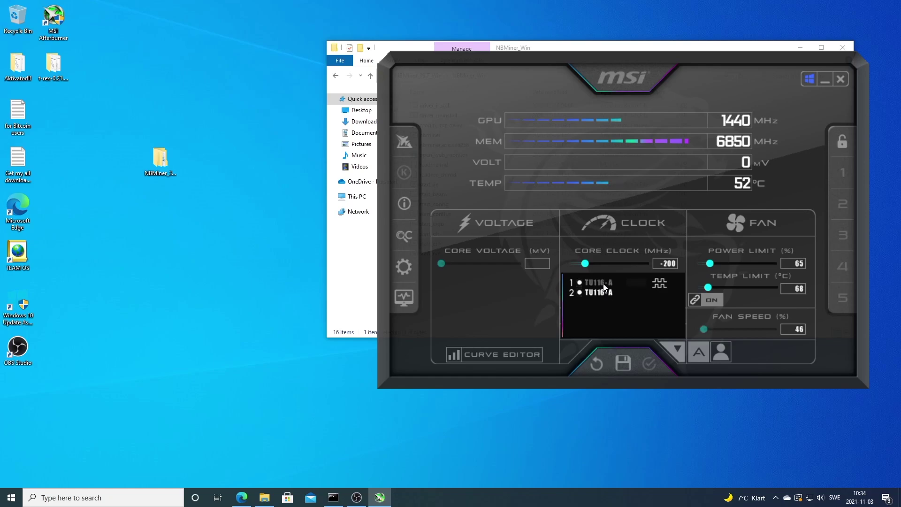
pyautogui.click(603, 285)
# - Switch synchronization of similar graphics processors off and back on, apply the settings and minimize MSI Afterburner
pyautogui.click(660, 284)
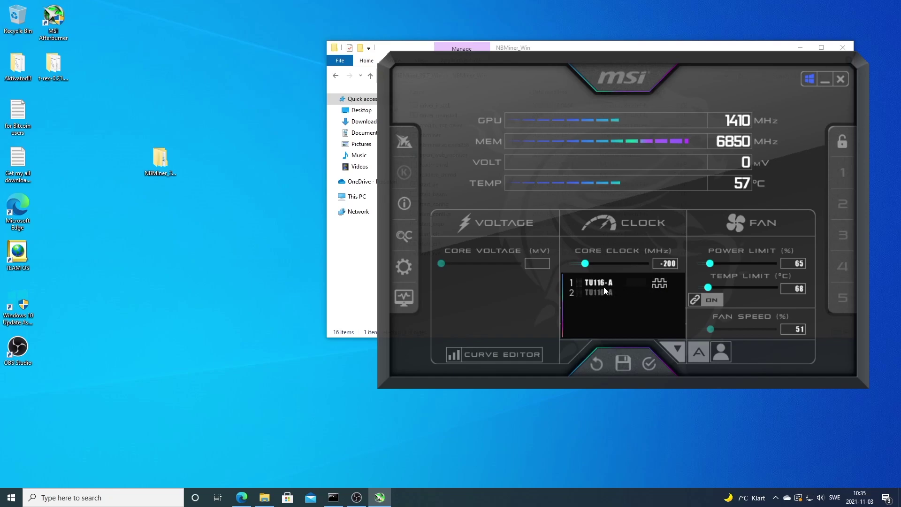
pyautogui.click(657, 286)
pyautogui.click(646, 360)
pyautogui.click(825, 79)
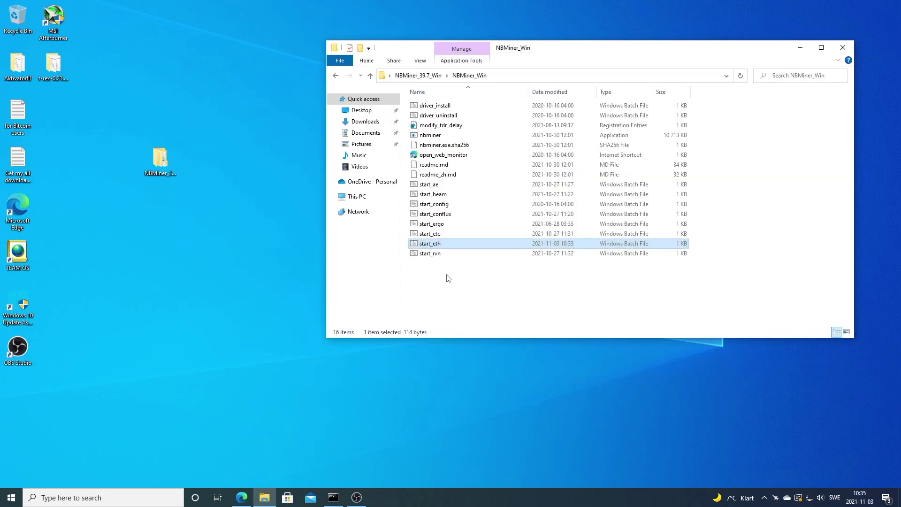
# - Run the start_eth batch file in a maximized window, allow nbminer through the firewall and minimize the running miner
pyautogui.doubleClick(430, 247)
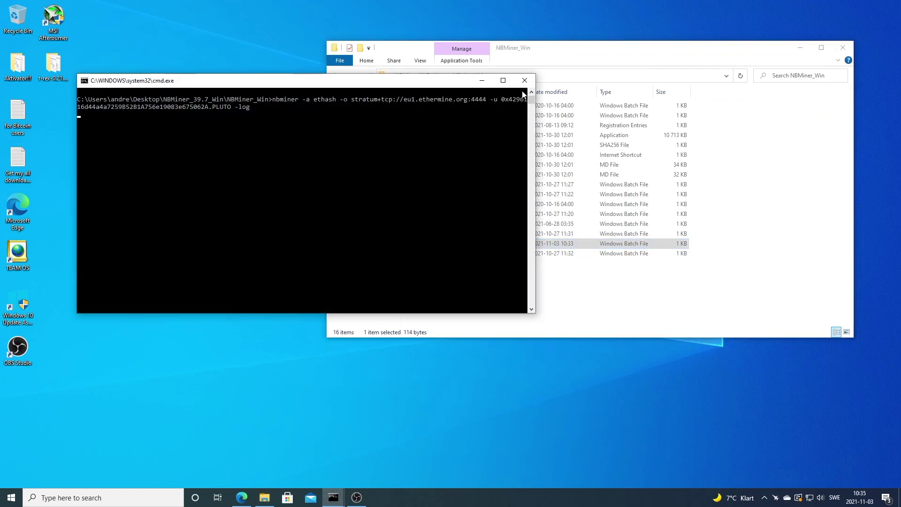
pyautogui.click(503, 81)
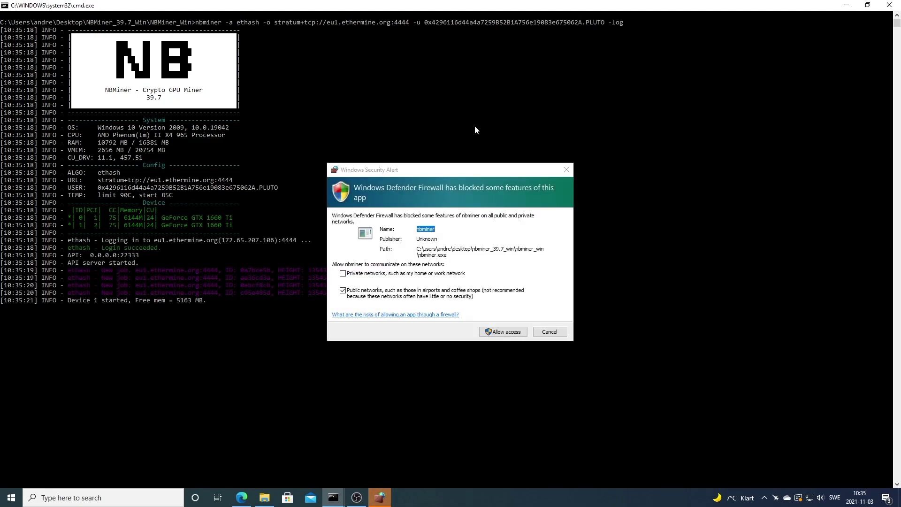
pyautogui.click(509, 331)
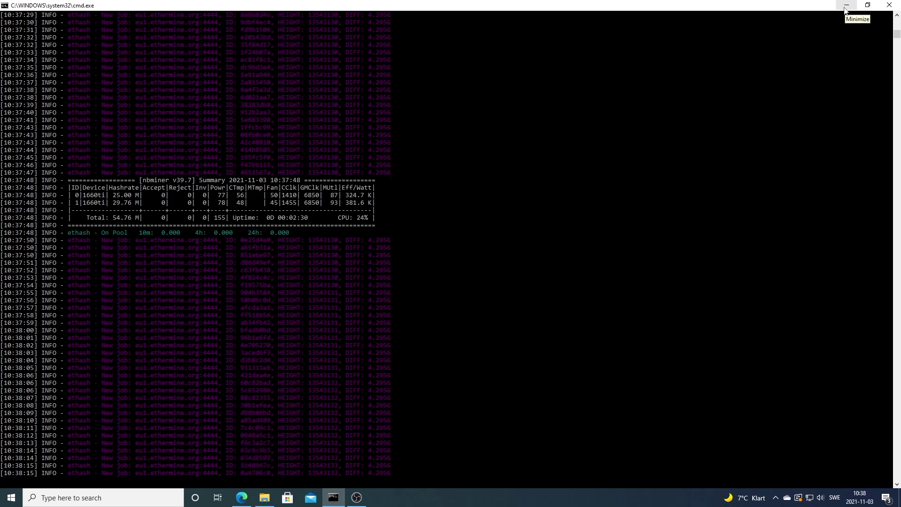
pyautogui.click(847, 8)
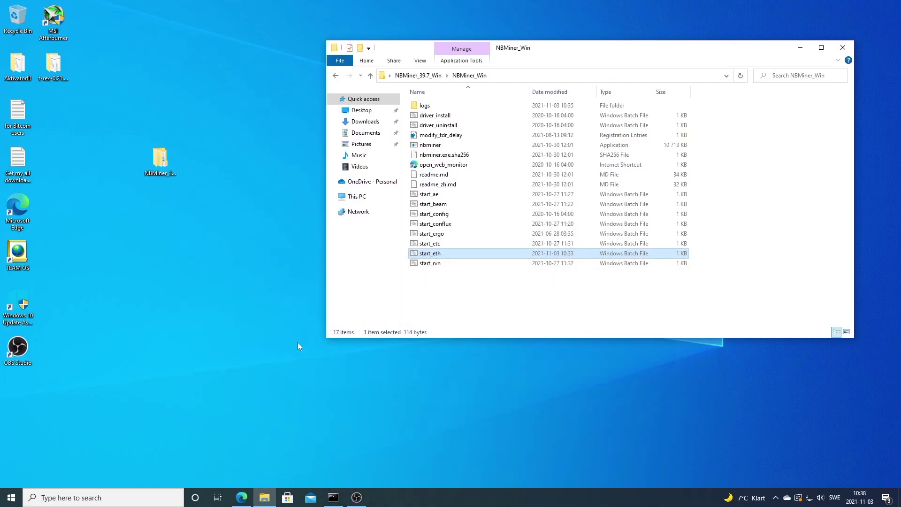
# - Launch MSI Afterburner from the desktop, select the second TU116-A card and confirm its -200 MHz core clock
pyautogui.doubleClick(54, 21)
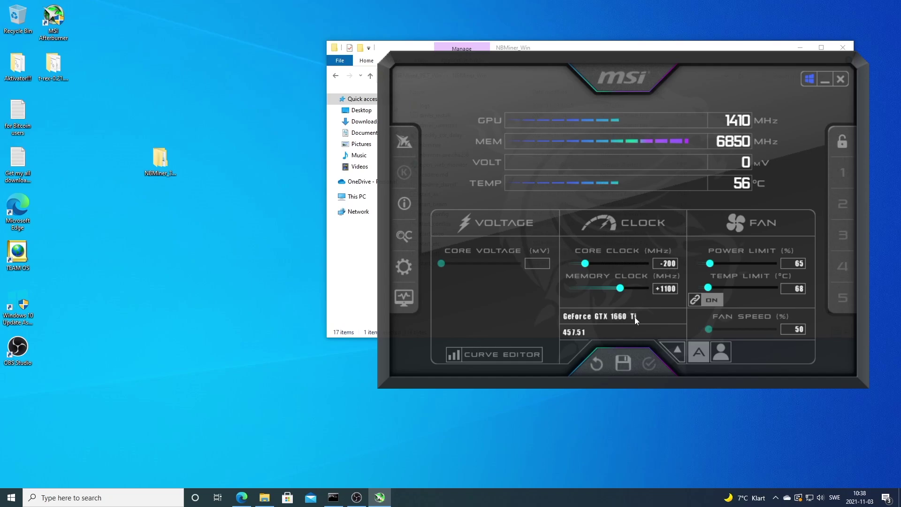
pyautogui.click(674, 346)
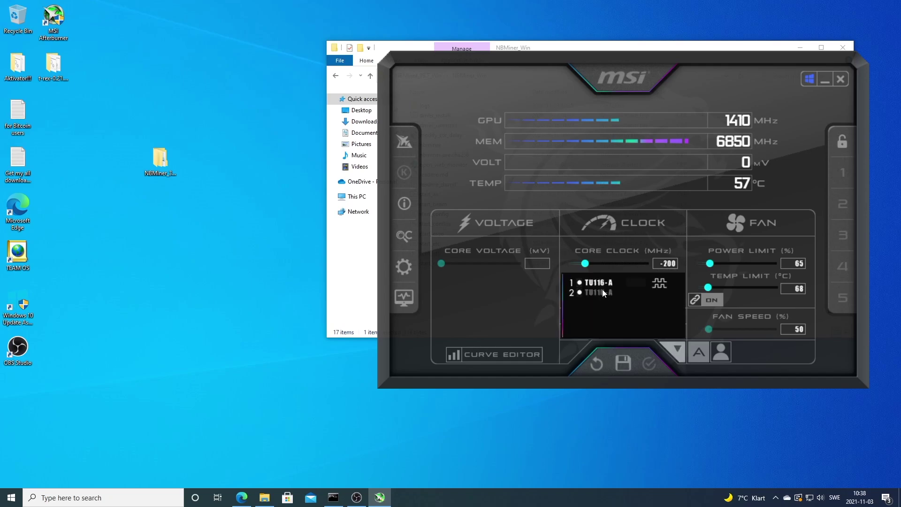
pyautogui.click(671, 347)
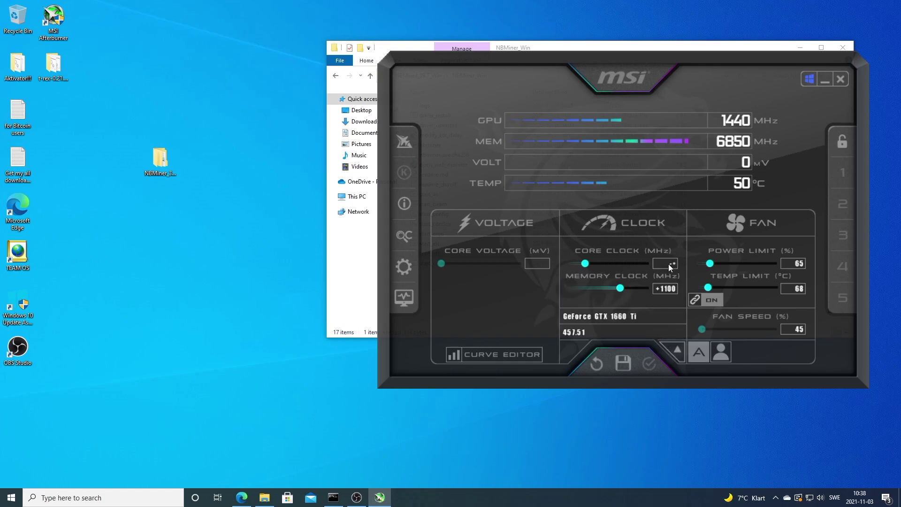
pyautogui.press('Return')
# - Try a manual fan speed of 83% on the second card, restore automatic fan control and apply the settings
pyautogui.click(700, 346)
pyautogui.moveTo(702, 329); pyautogui.dragTo(753, 335)
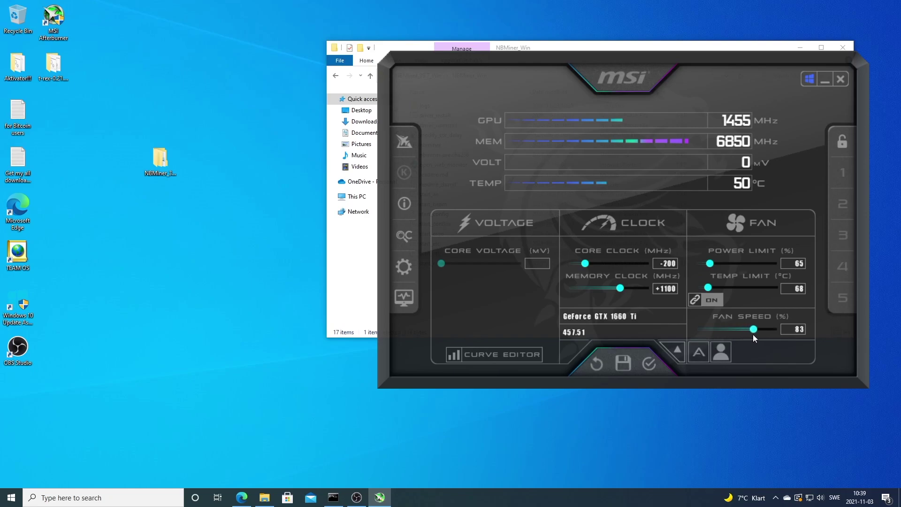
pyautogui.click(700, 353)
pyautogui.click(651, 364)
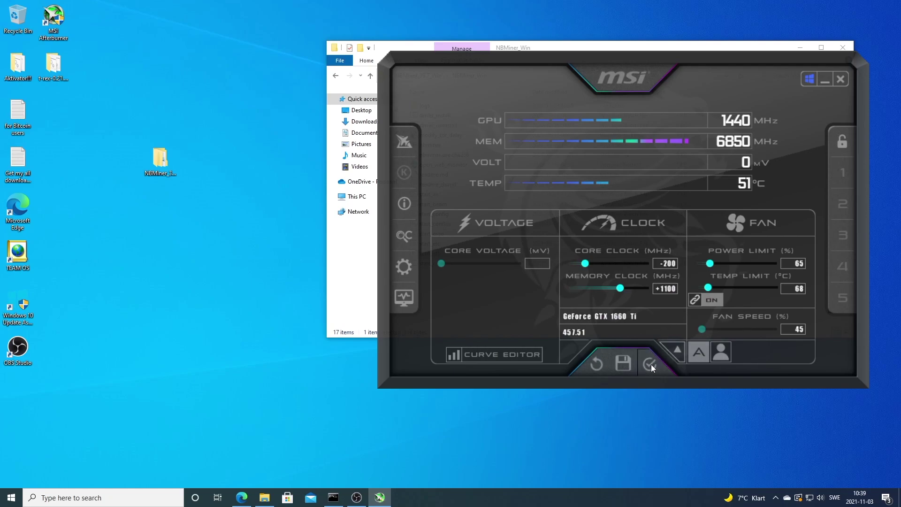
# - Bring up the running miner's console, and copy the wallet address from the start_eth batch file in Notepad
pyautogui.click(334, 497)
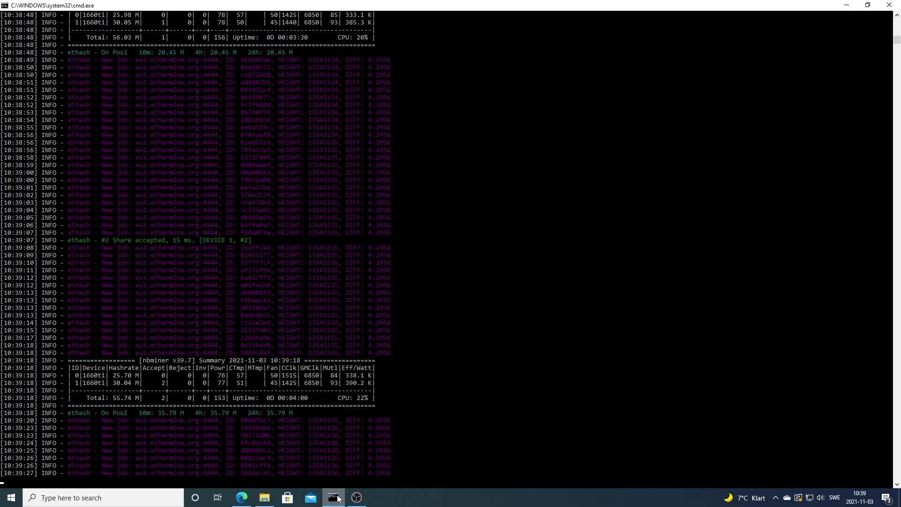
pyautogui.moveTo(330, 502)
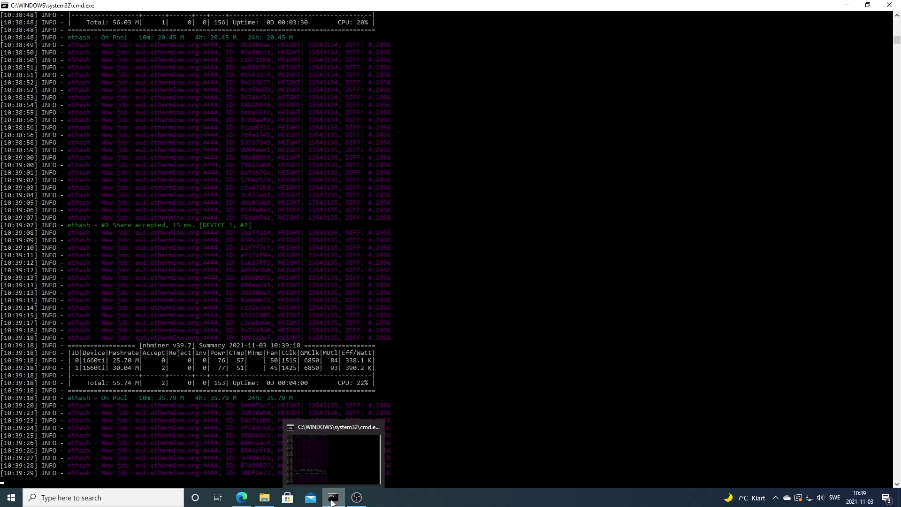
pyautogui.click(264, 498)
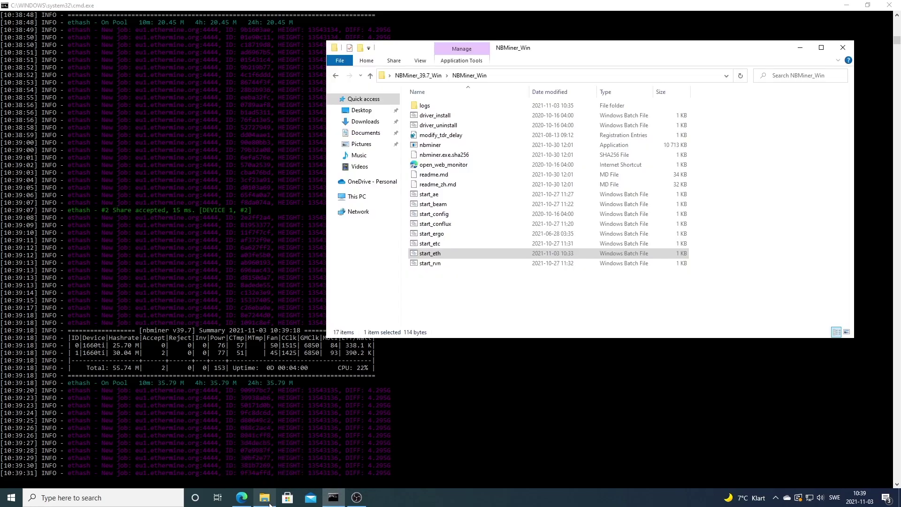
pyautogui.rightClick(434, 256)
pyautogui.click(448, 271)
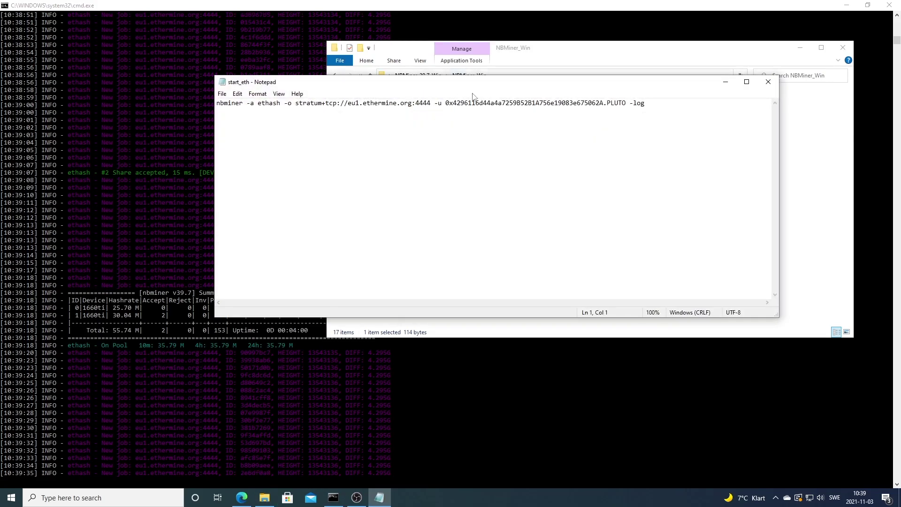
pyautogui.moveTo(447, 106); pyautogui.dragTo(602, 104)
pyautogui.rightClick(596, 104)
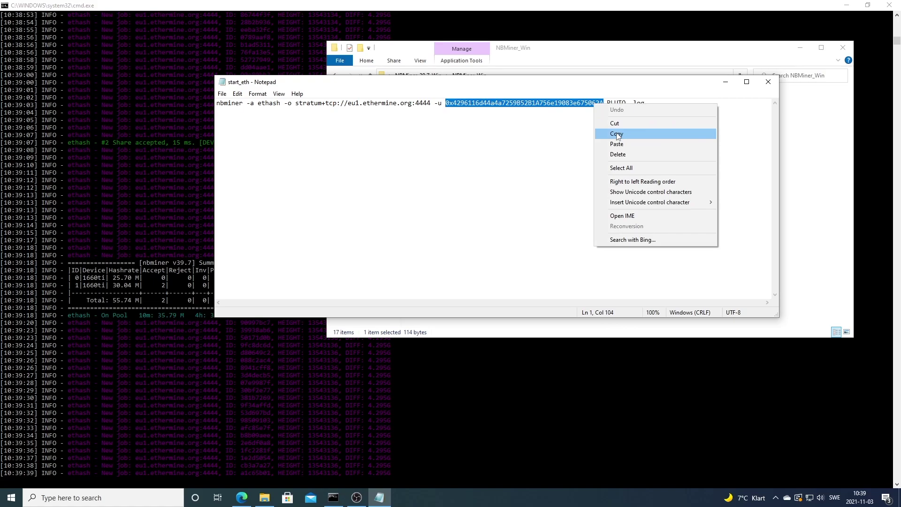
pyautogui.click(619, 134)
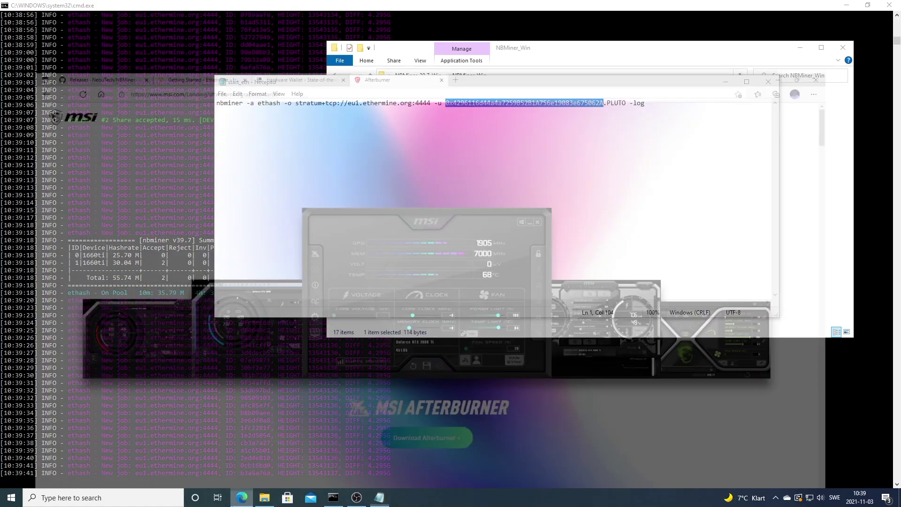
# - Switch to Edge and look up the copied wallet address as the miner address on the Ethermine site
pyautogui.click(242, 498)
pyautogui.click(204, 7)
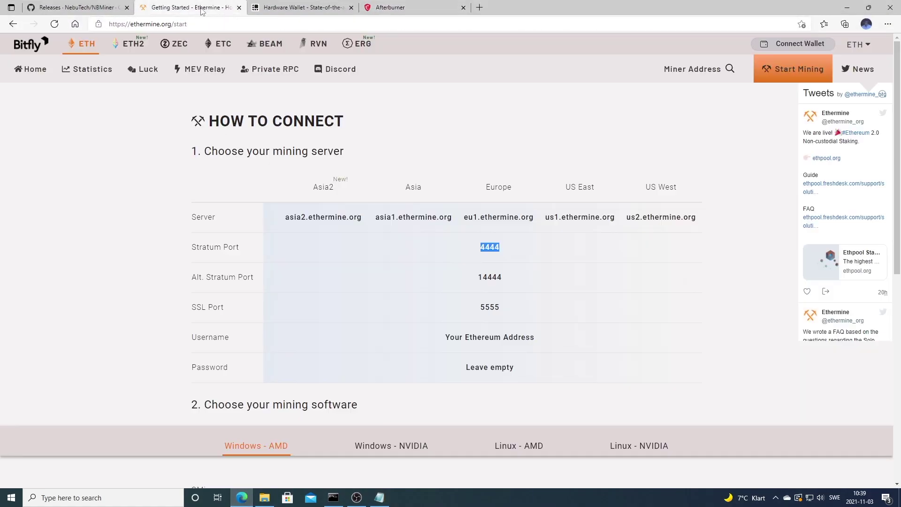
pyautogui.scroll(-1, 686, 66)
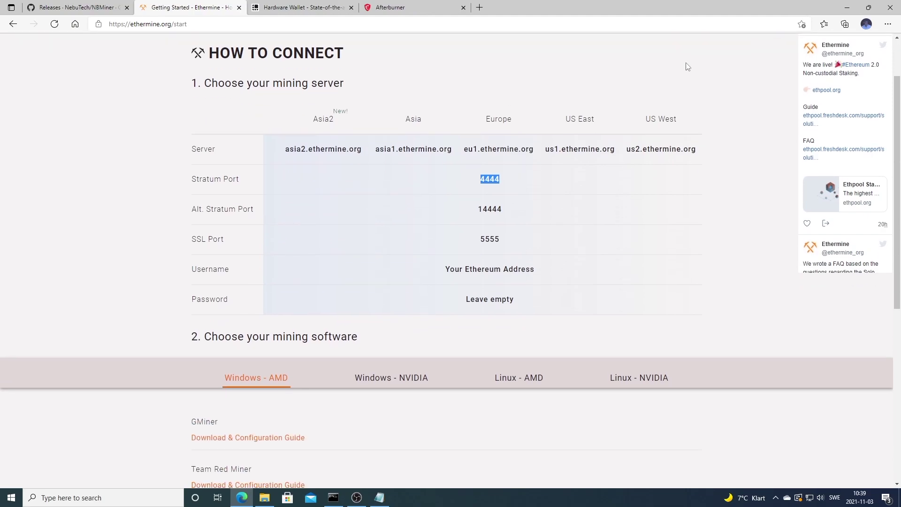
pyautogui.scroll(1, 689, 70)
pyautogui.click(692, 68)
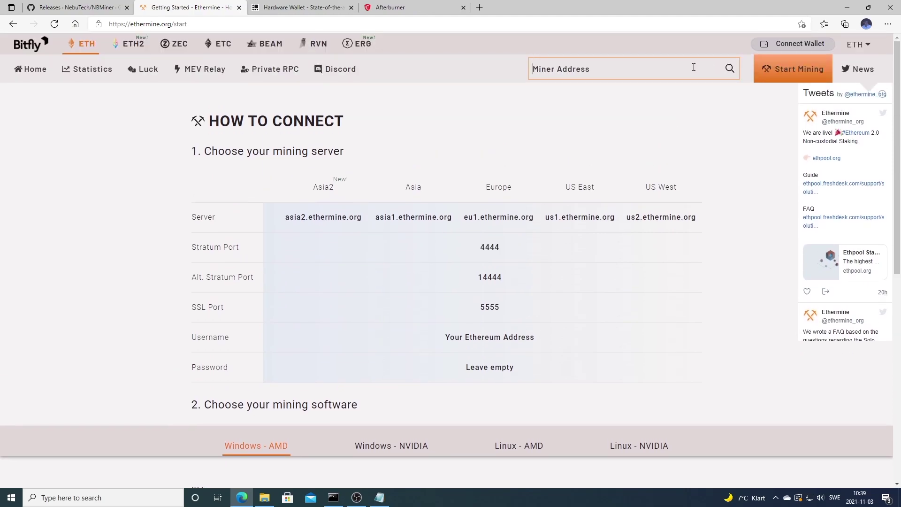
pyautogui.hotkey('ctrl', 'v')
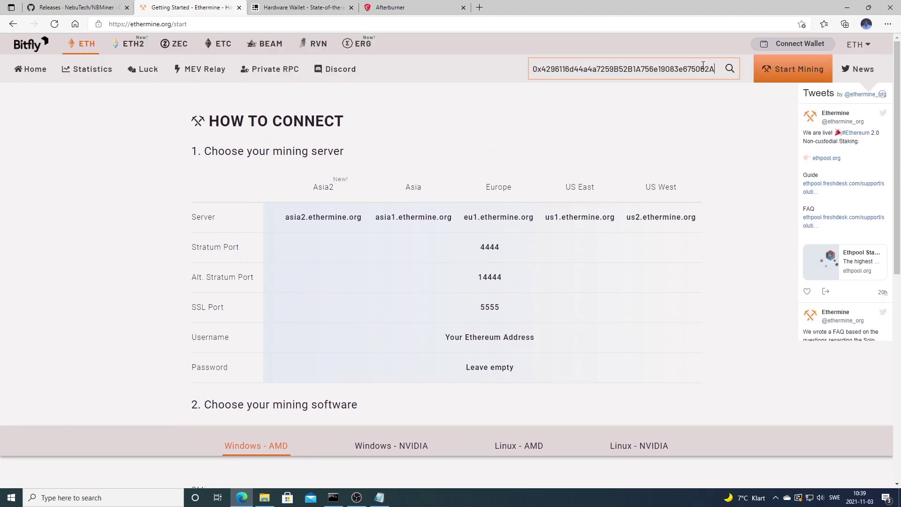
pyautogui.press('Return')
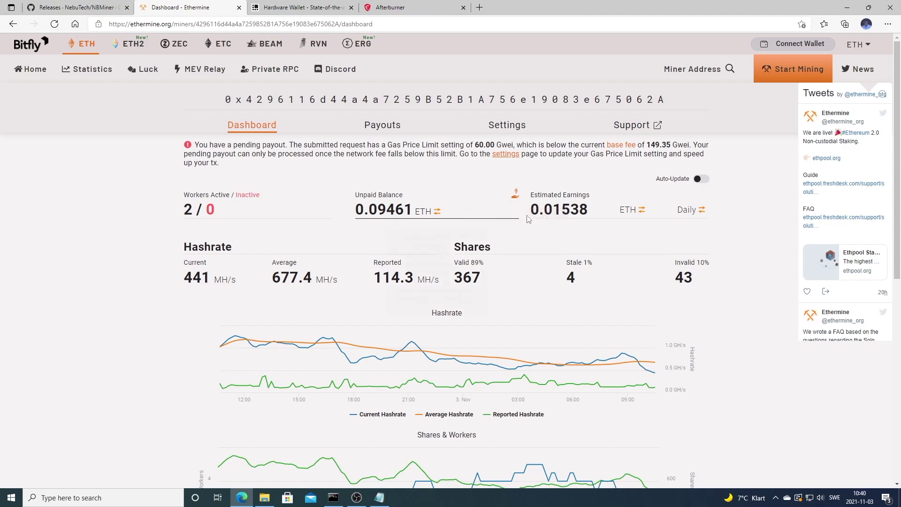
# - Show the estimated earnings in USD and per month, and set the display to daily earnings in EUR
pyautogui.moveTo(624, 206)
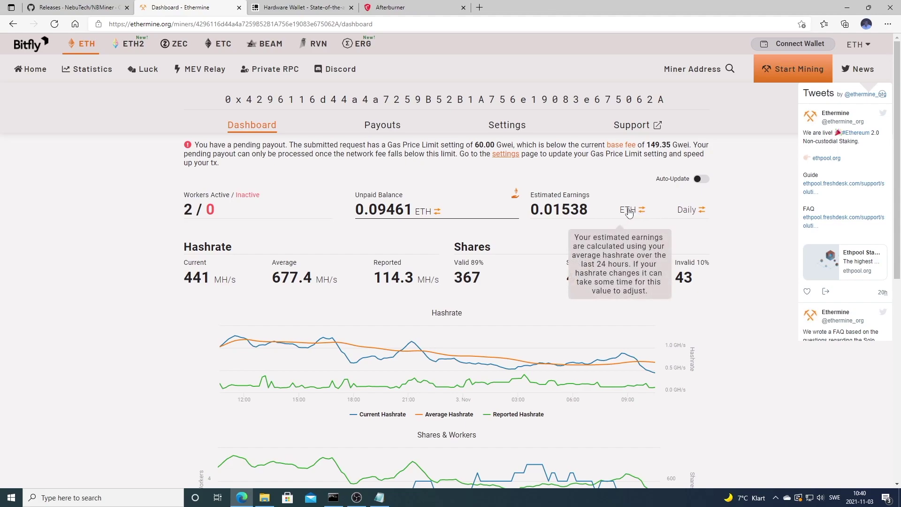
pyautogui.click(631, 213)
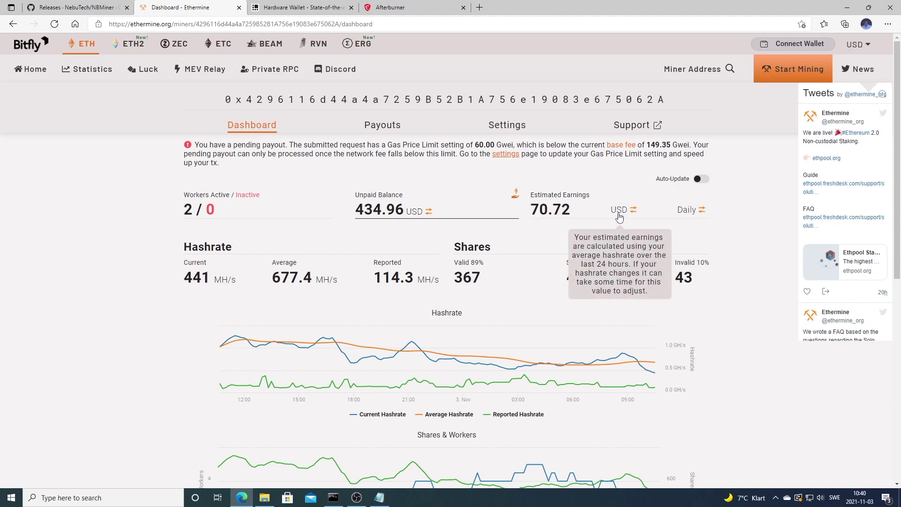
pyautogui.click(686, 212)
pyautogui.click(686, 213)
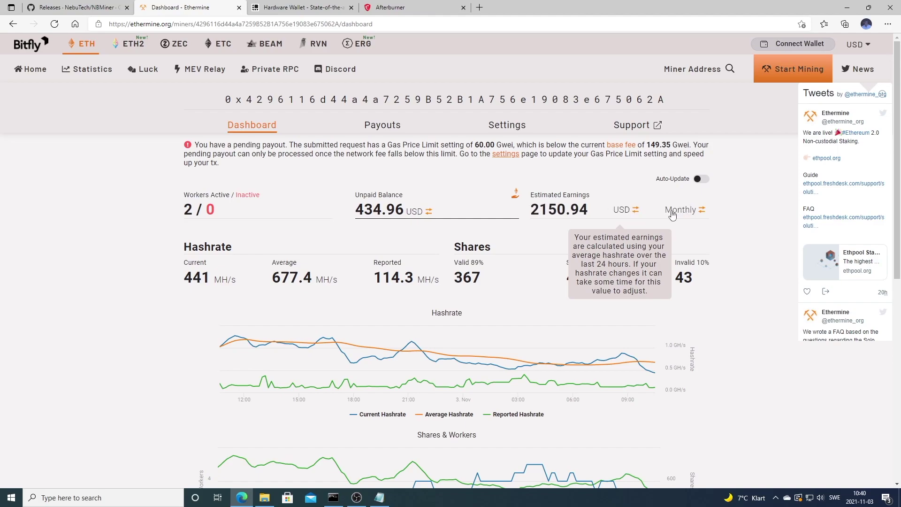
pyautogui.click(669, 214)
# - Examine the reported hashrate, the hashrate and shares charts, and the unpaid balance on the miner dashboard
pyautogui.scroll(-10, 670, 214)
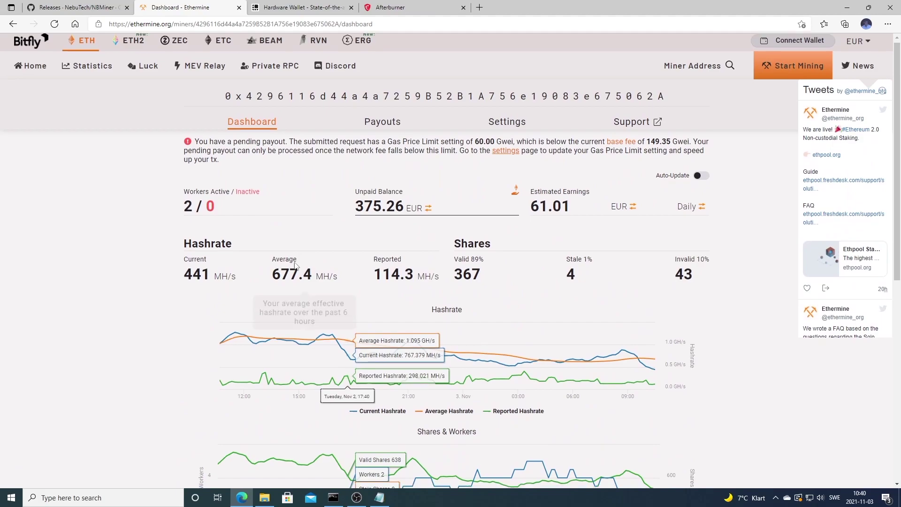
pyautogui.scroll(-3, 294, 265)
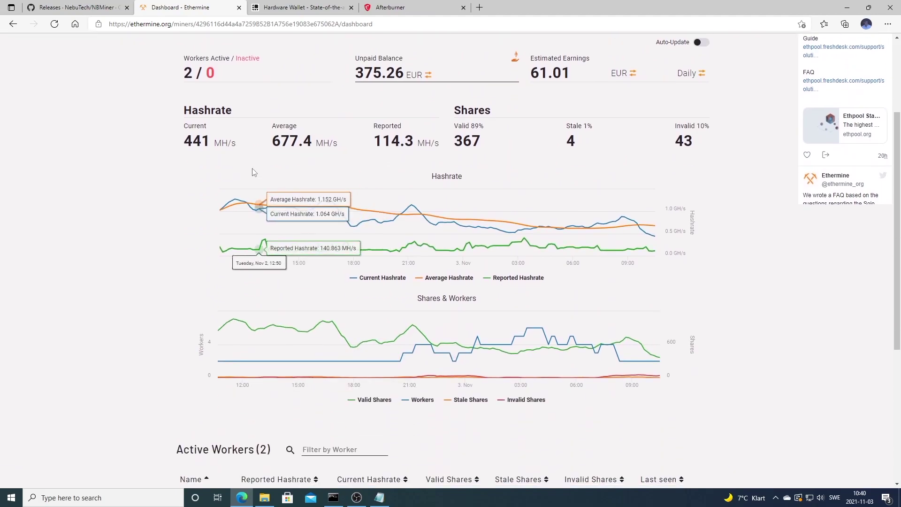
pyautogui.moveTo(404, 139)
pyautogui.moveTo(375, 141)
pyautogui.mouseDown()
pyautogui.moveTo(403, 142)
pyautogui.moveTo(392, 143)
pyautogui.mouseUp()
pyautogui.click(368, 153)
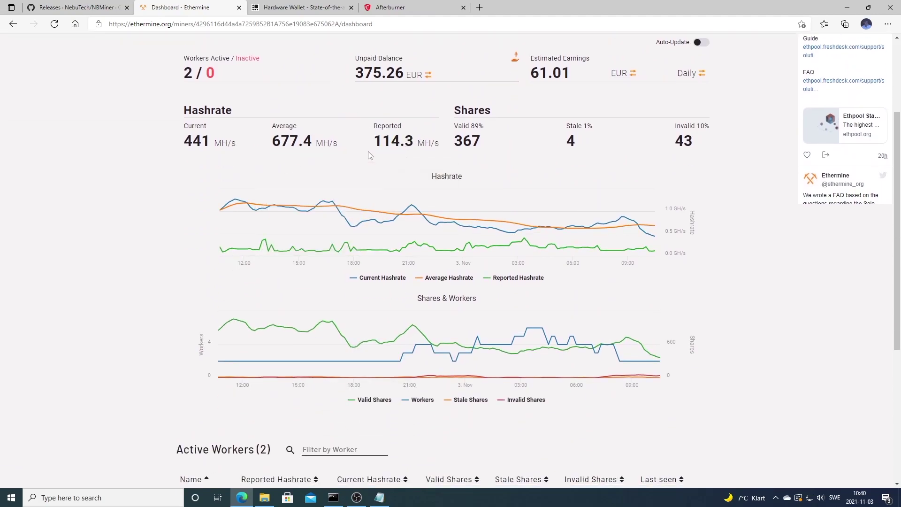
pyautogui.scroll(3, 370, 155)
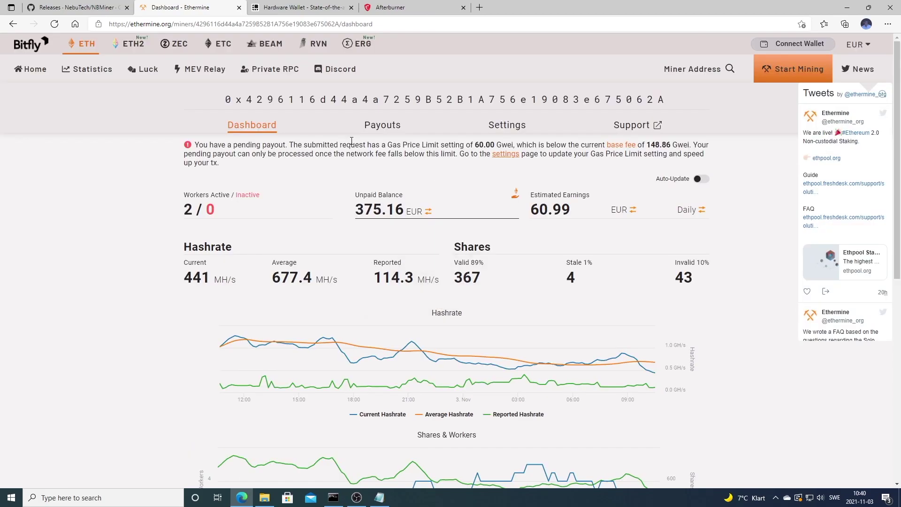
pyautogui.moveTo(451, 189)
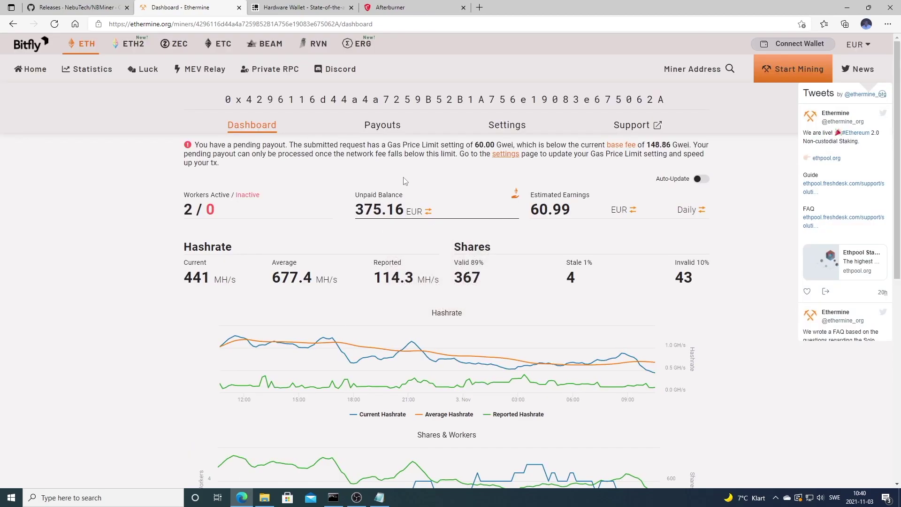